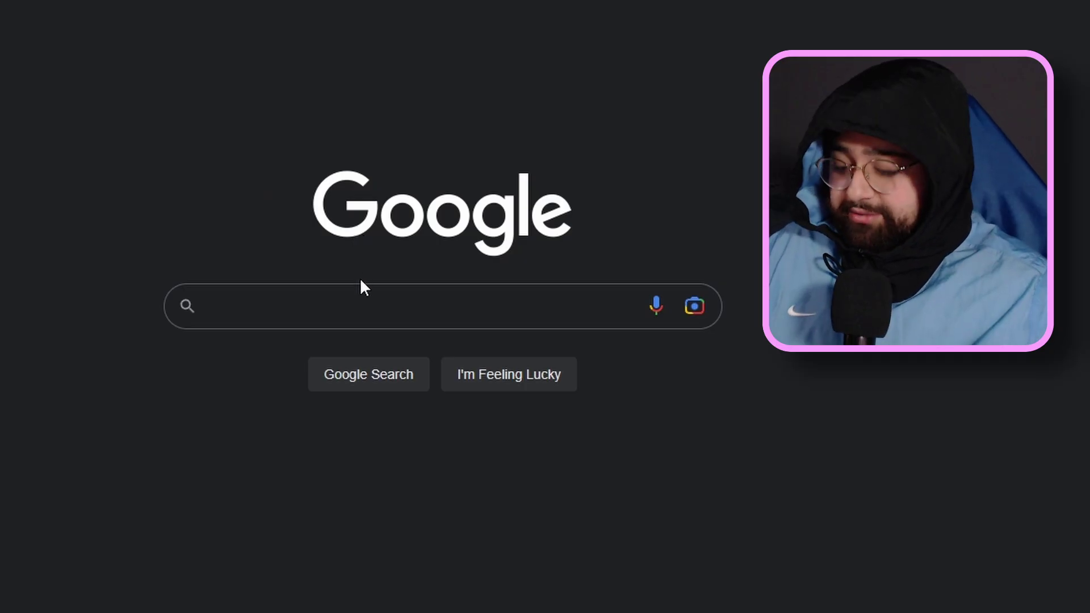
- Search Google for "obs studio" and open the official OBS Studio website from the results
click(360, 280)
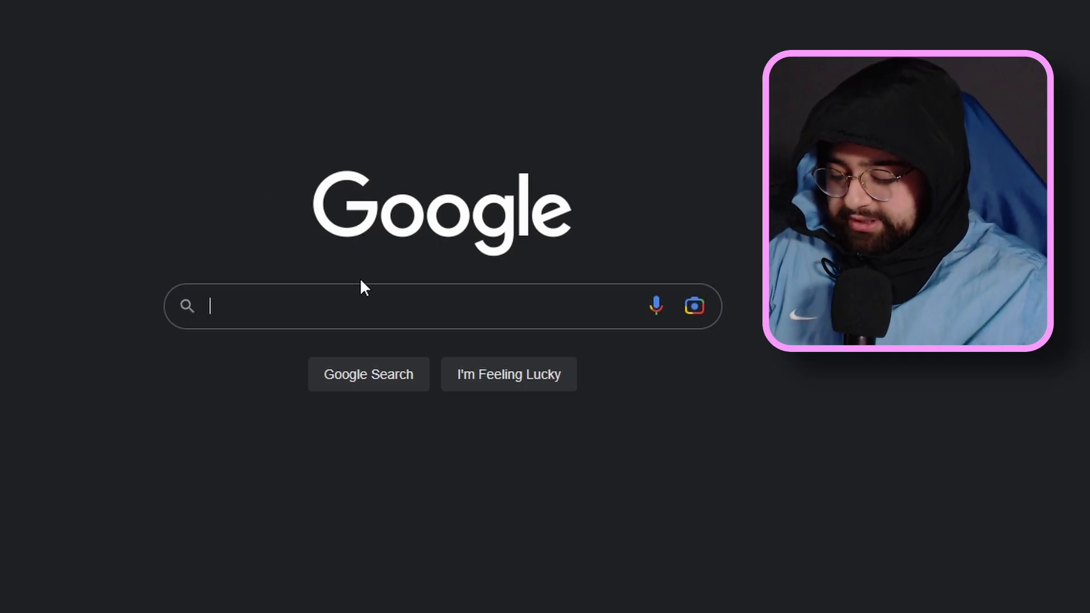
text(obs)
click(272, 347)
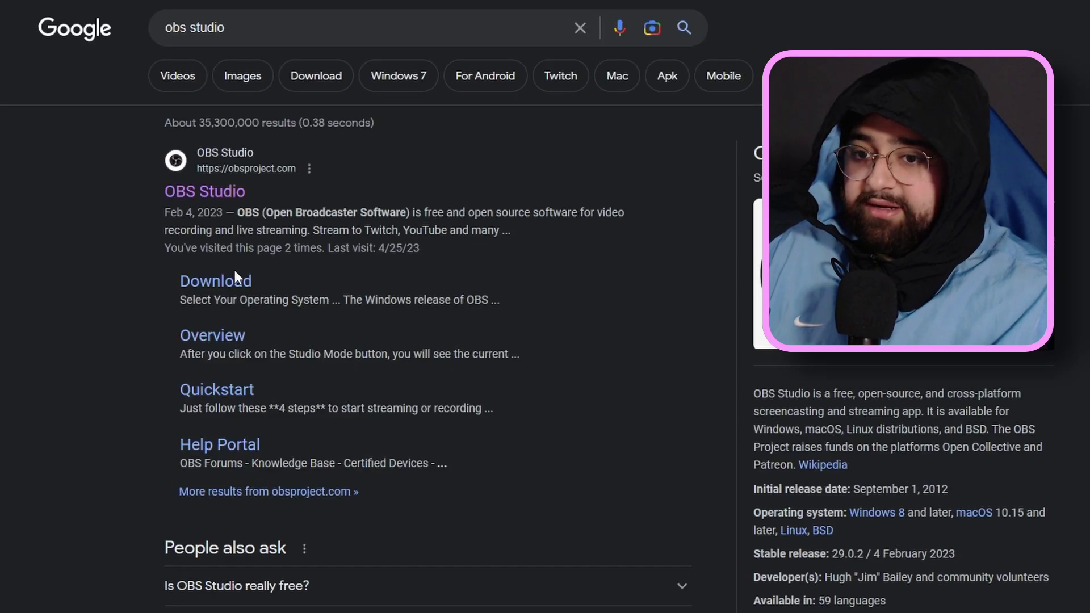
click(200, 193)
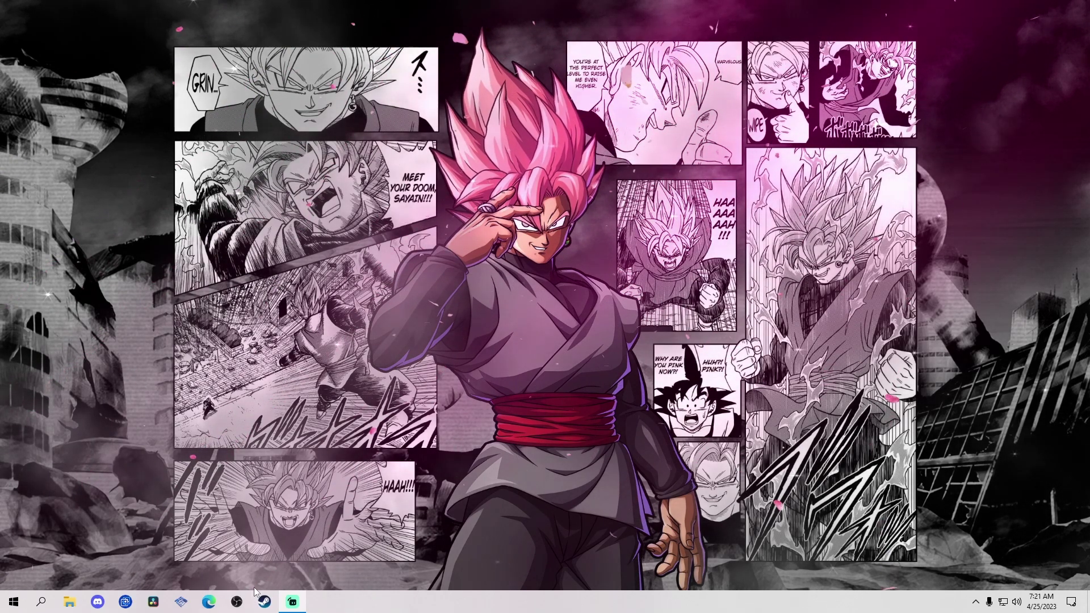
- Switch to OBS Studio and create a new scene named method1
key(alt+Tab)
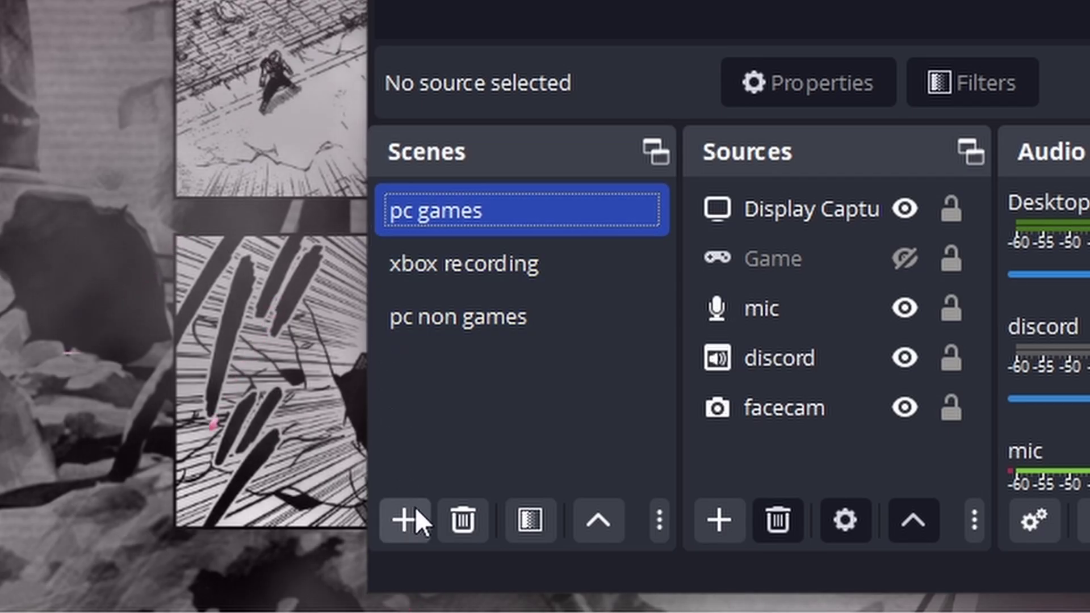
click(404, 519)
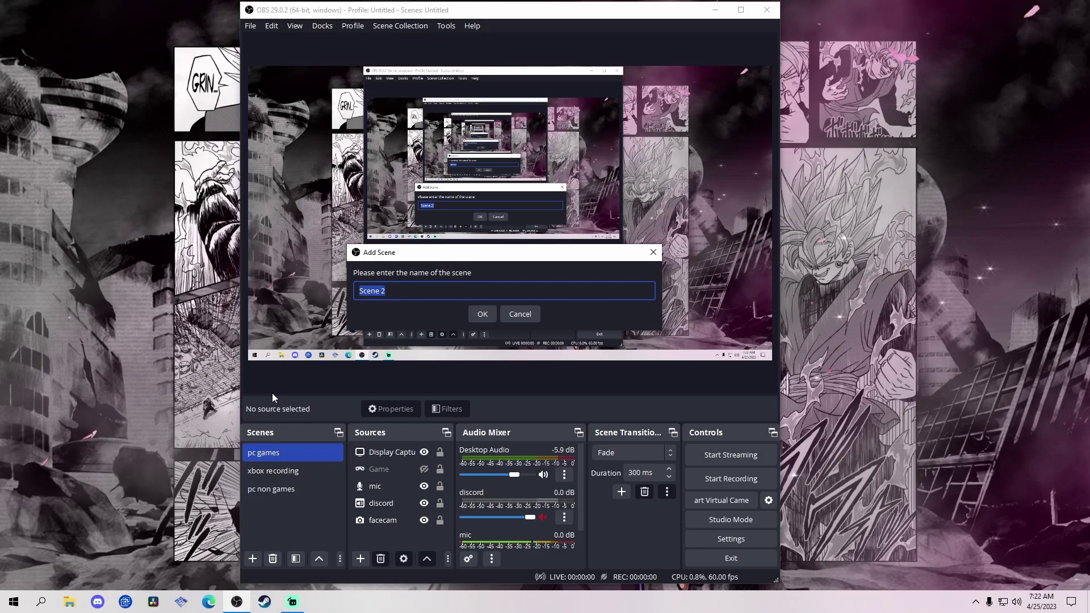
text(method1)
key(Return)
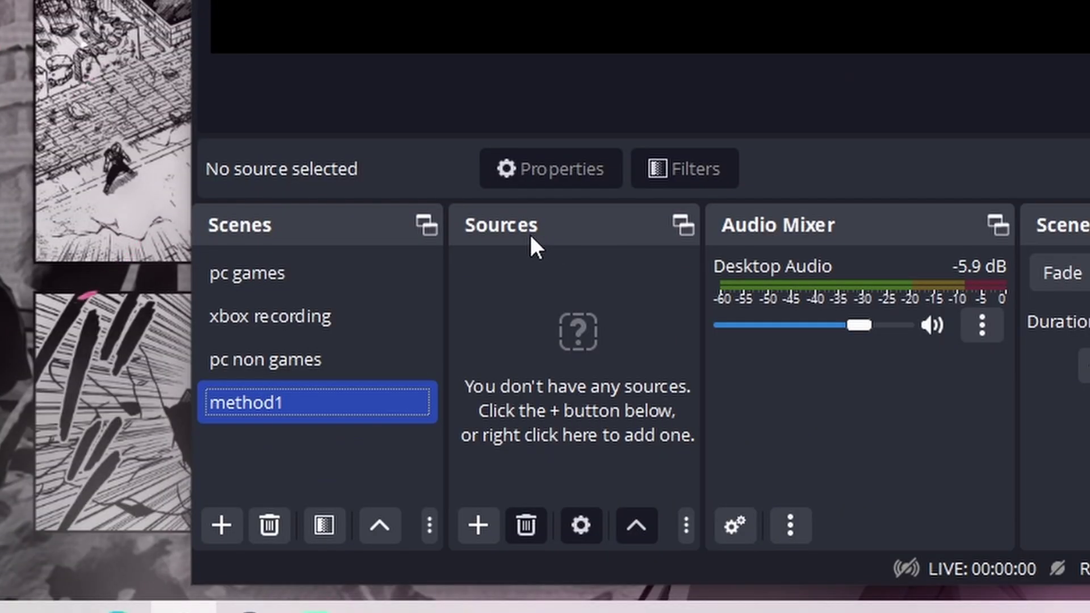
- Add a new Display Capture source to the method1 scene, capturing the Sceptre L24 primary monitor
click(478, 525)
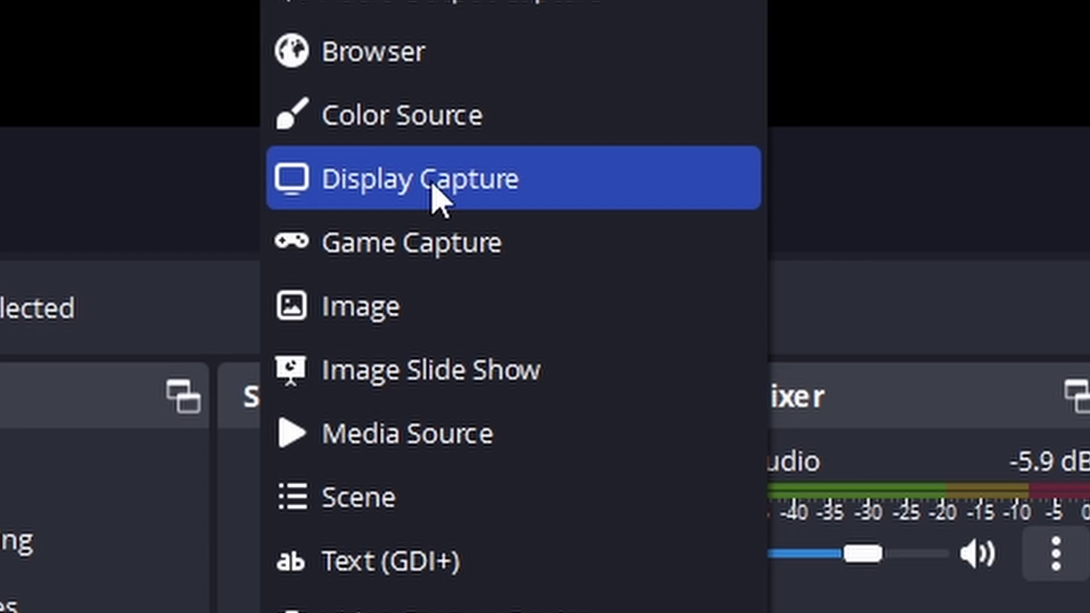
click(432, 184)
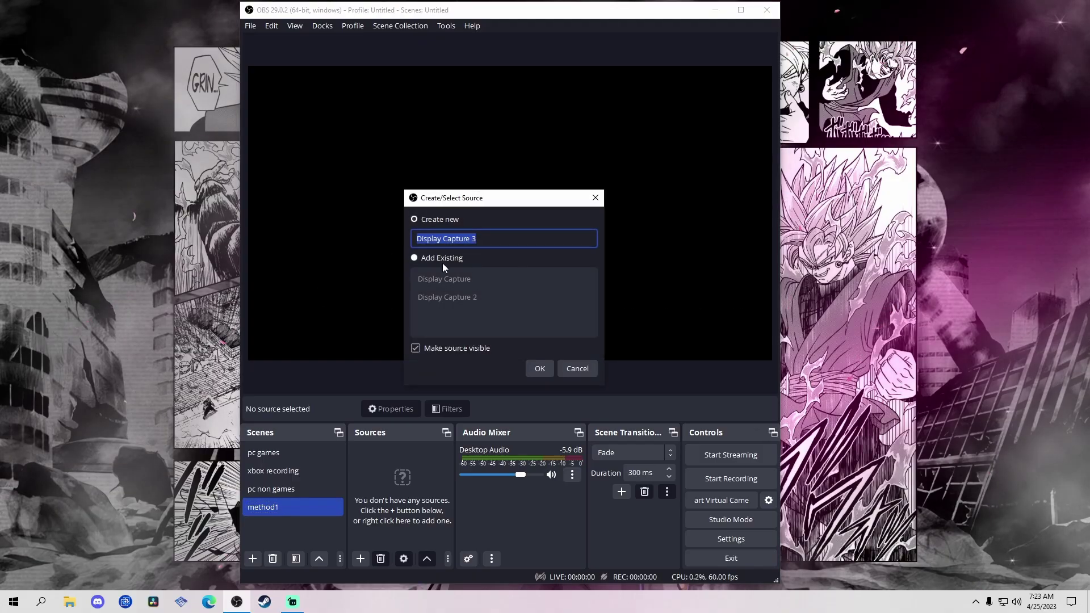
click(544, 369)
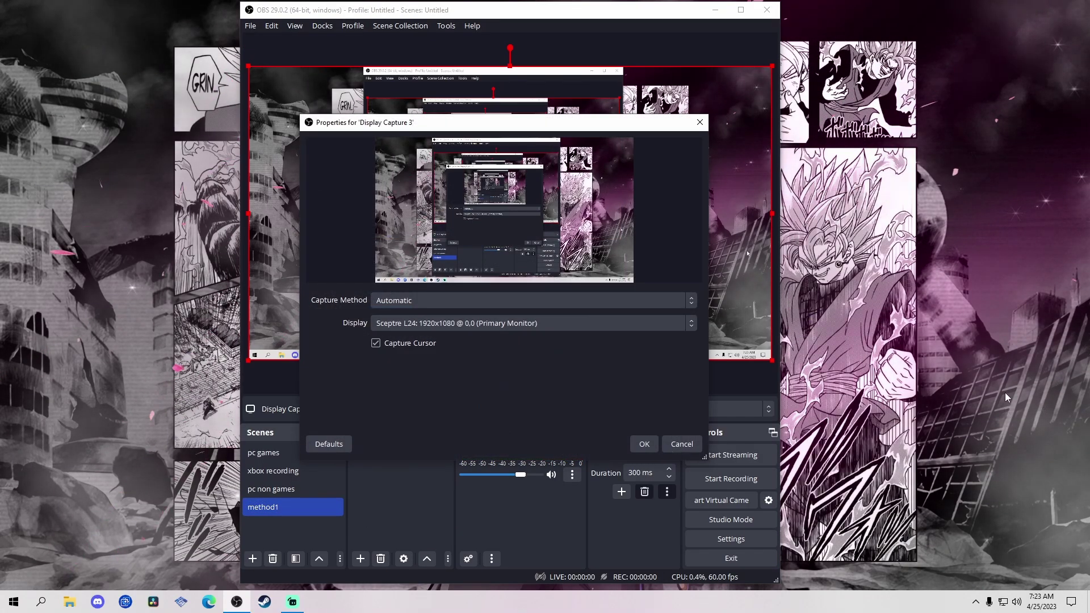
click(652, 323)
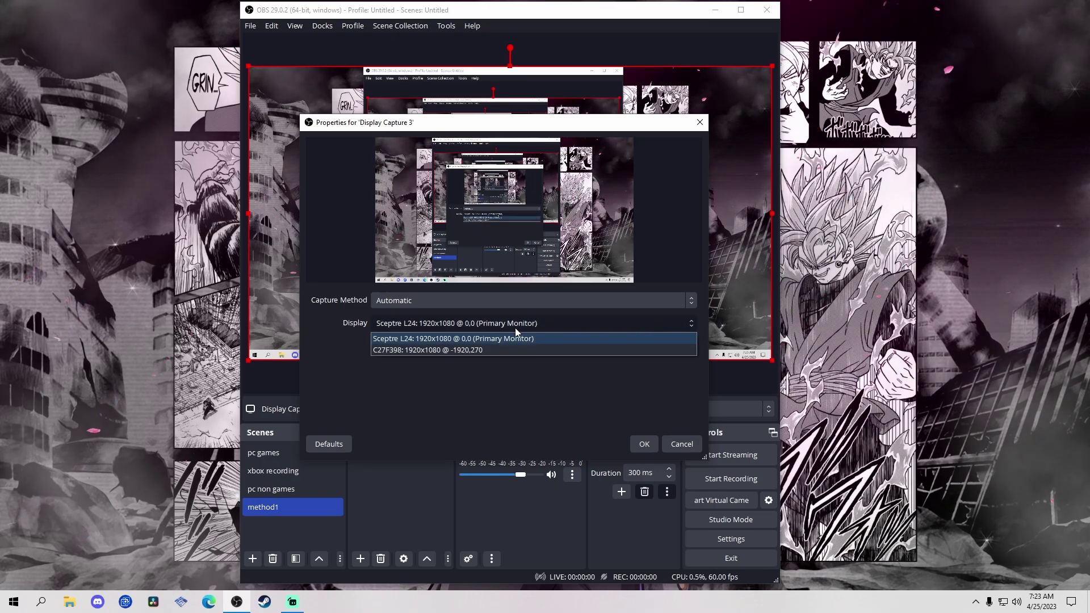
click(499, 347)
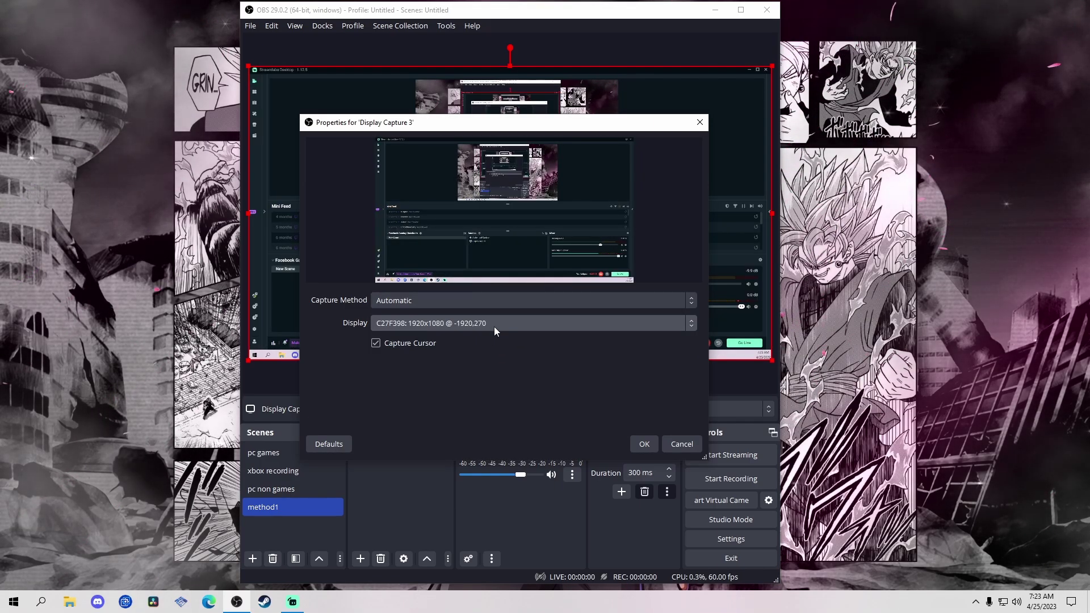
key(Escape)
- Add a new Game Capture source to the method1 scene, capturing any fullscreen application
click(361, 559)
click(411, 385)
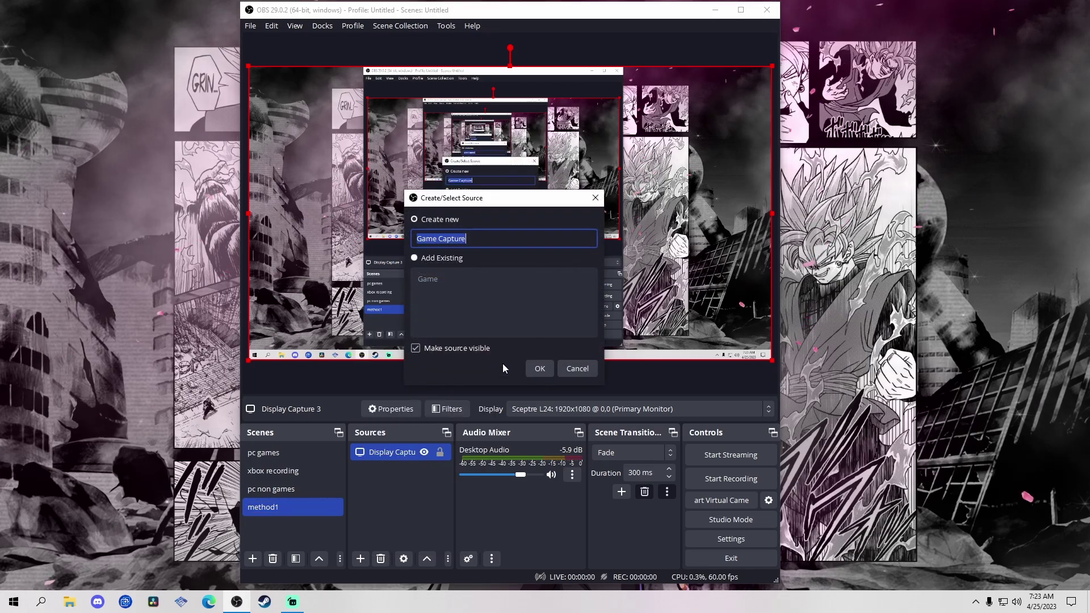
click(536, 366)
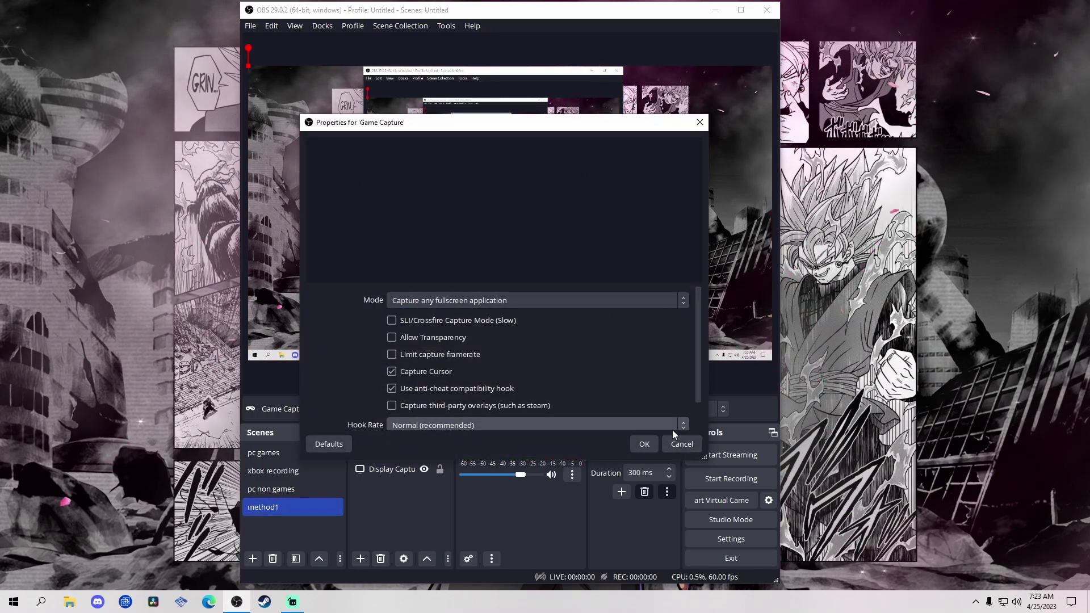
click(645, 445)
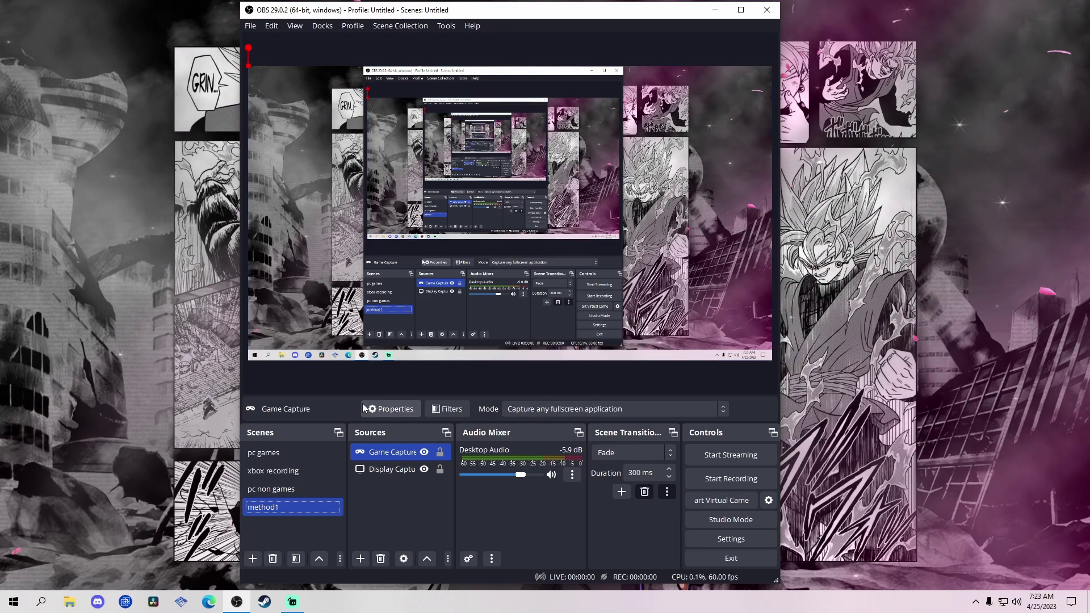
click(438, 291)
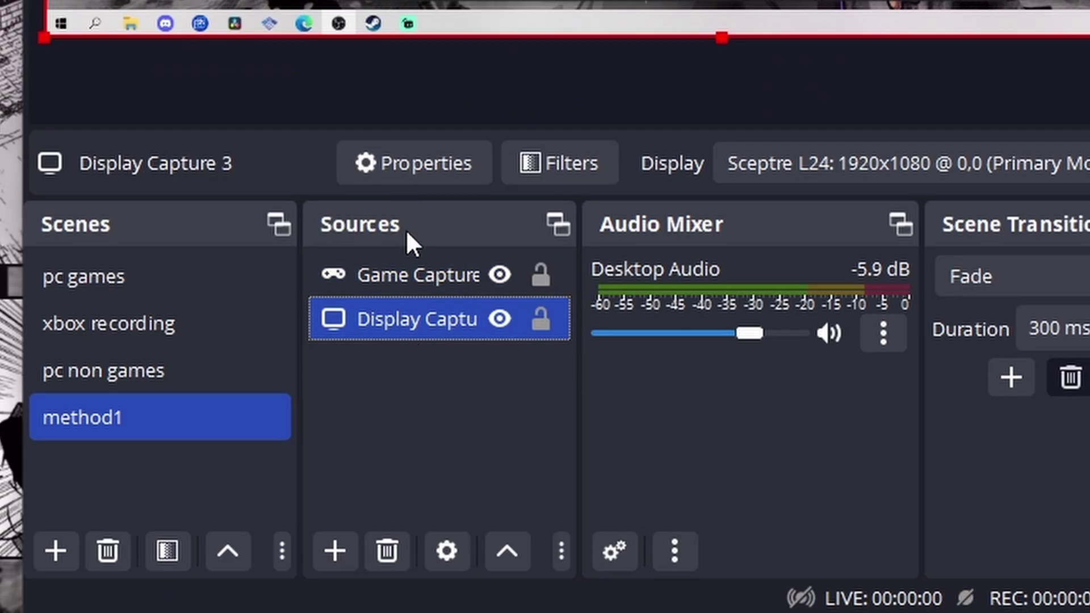
- Add a new Video Capture Device source named webcame to the method1 scene
click(332, 547)
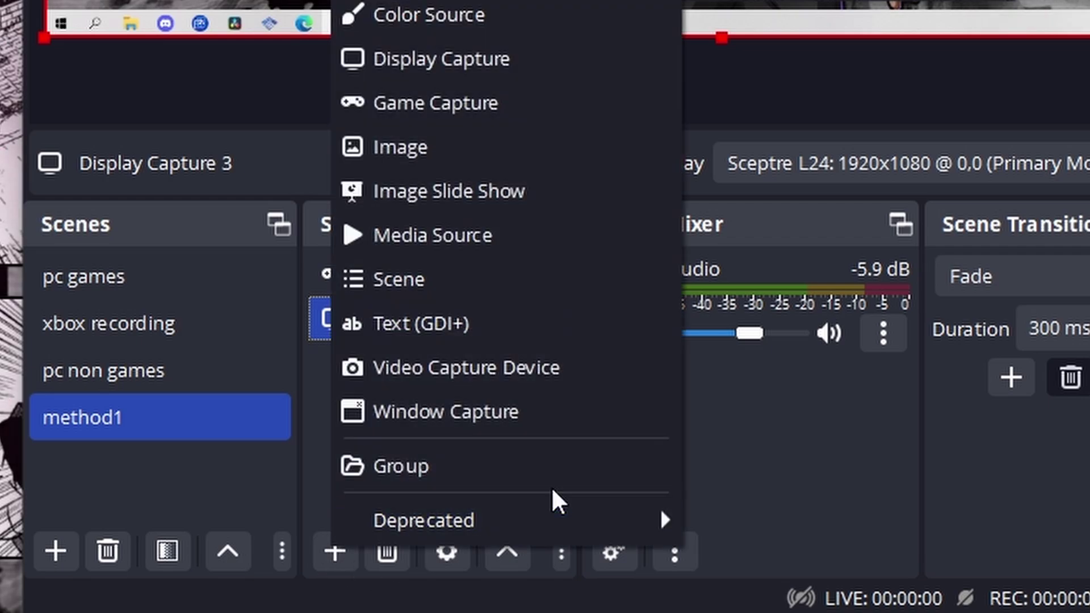
click(519, 369)
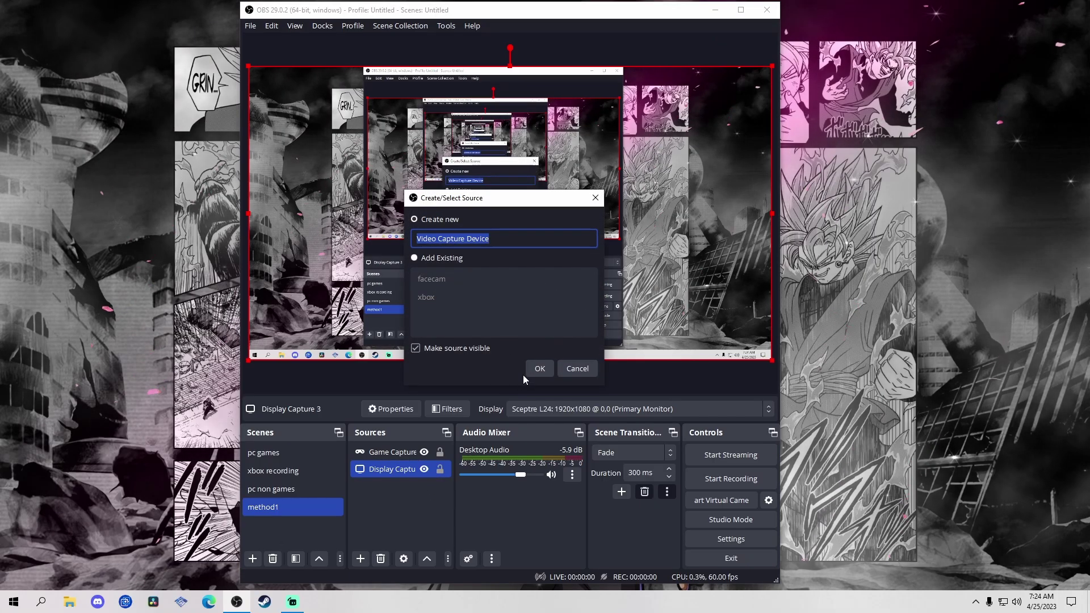
text(webcame)
key(Return)
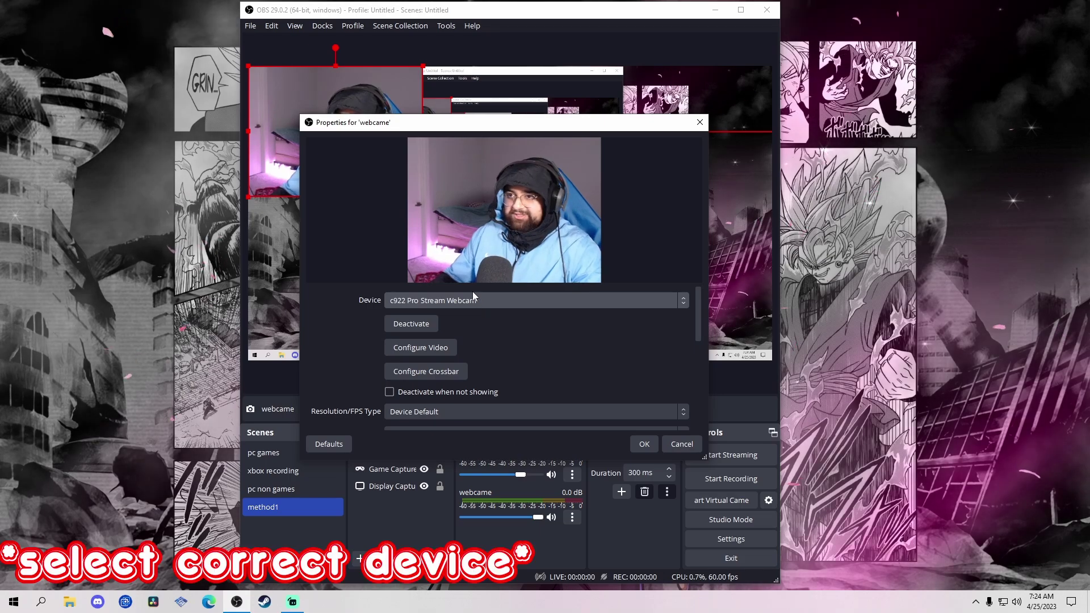
- Switch the webcam source to a custom resolution type and set its resolution to 1920x1080
scroll(428, 353, down, 3)
scroll(449, 352, up, 1)
click(434, 344)
click(431, 369)
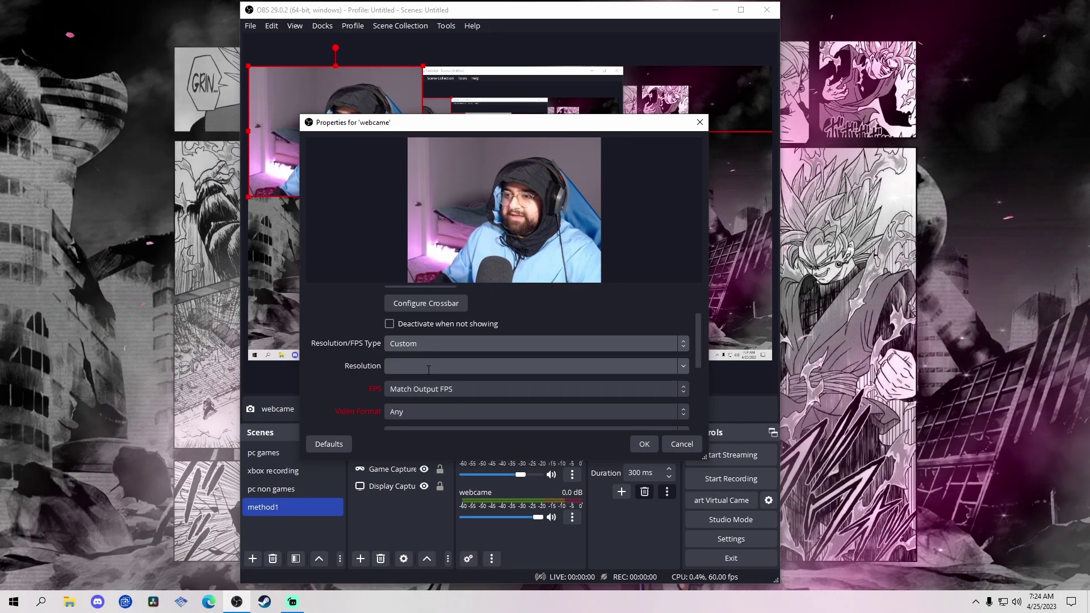
click(421, 366)
text(1920x1080)
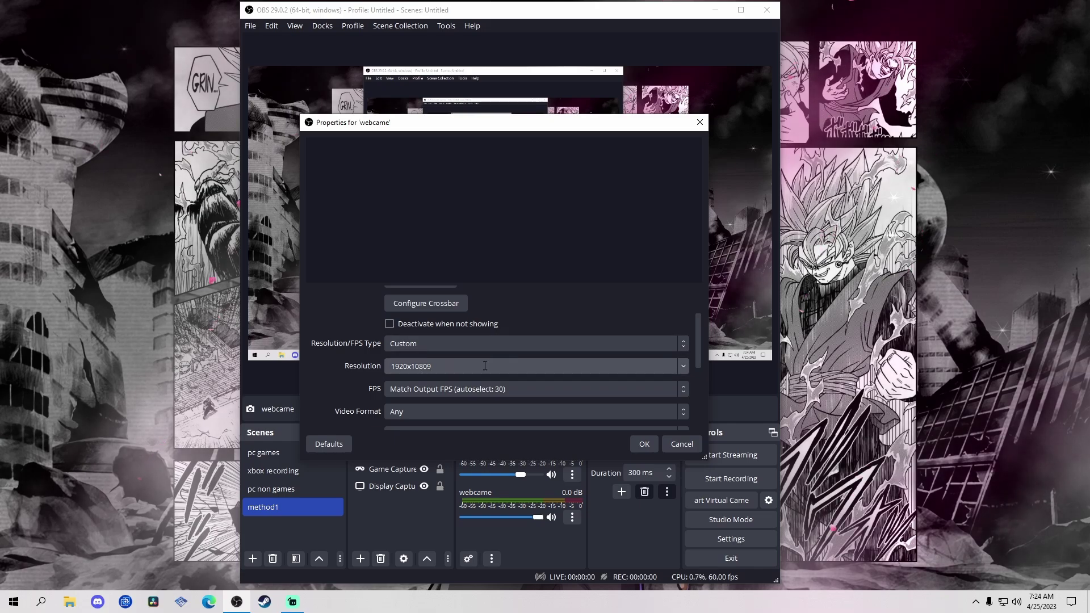
click(641, 443)
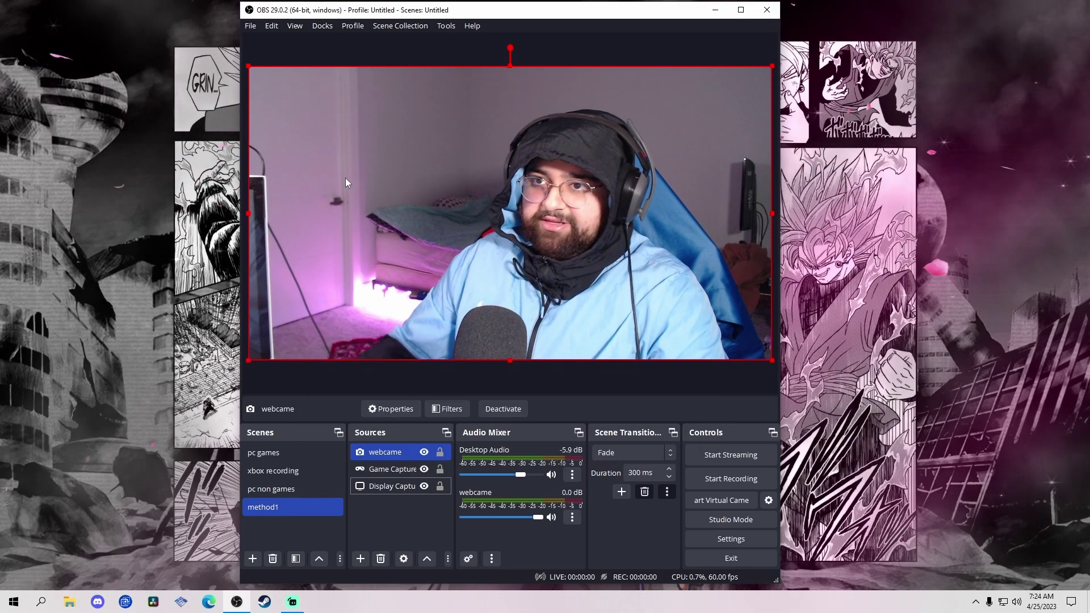
- Shrink the webcam feed to about a quarter of the canvas width and place it in the canvas's upper right area
drag(249, 67, 644, 286)
drag(702, 319, 636, 158)
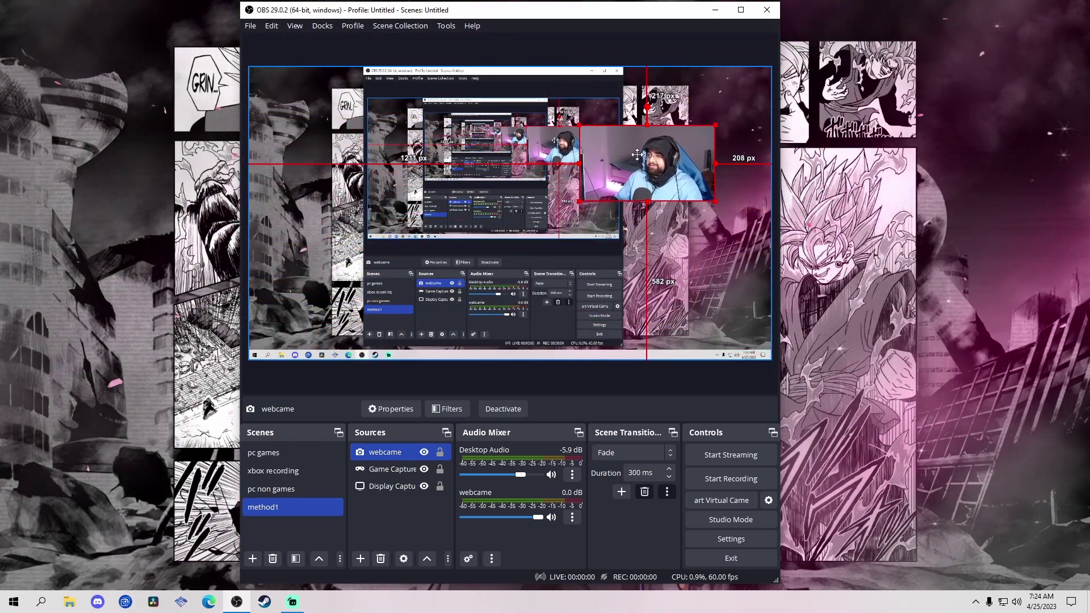
- Open the webcam source's video configuration and raise the camera zoom to 500
double_click(408, 452)
click(417, 350)
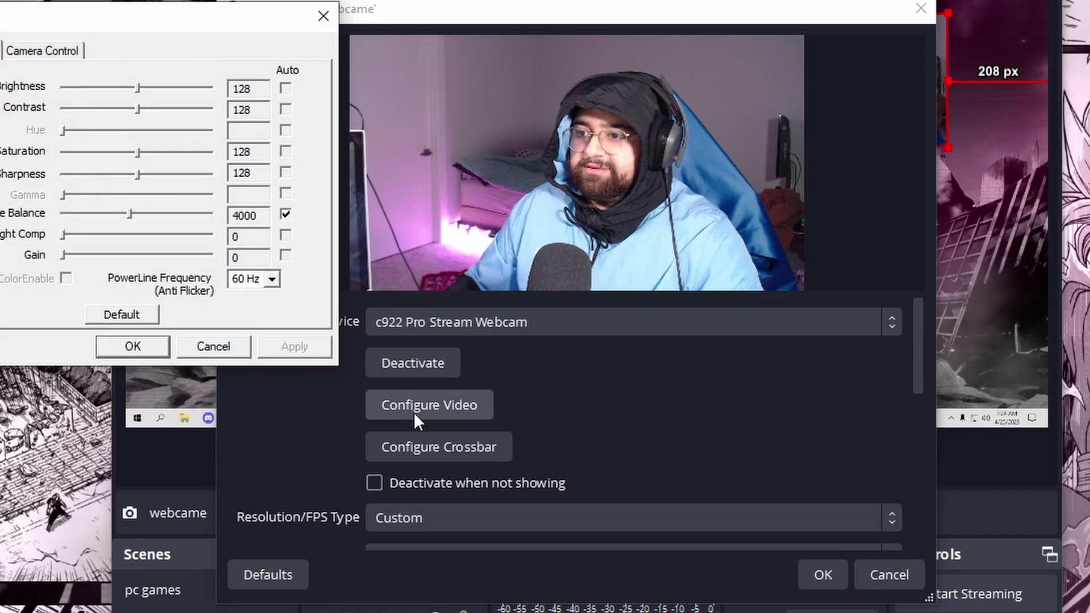
click(43, 51)
drag(39, 99, 168, 99)
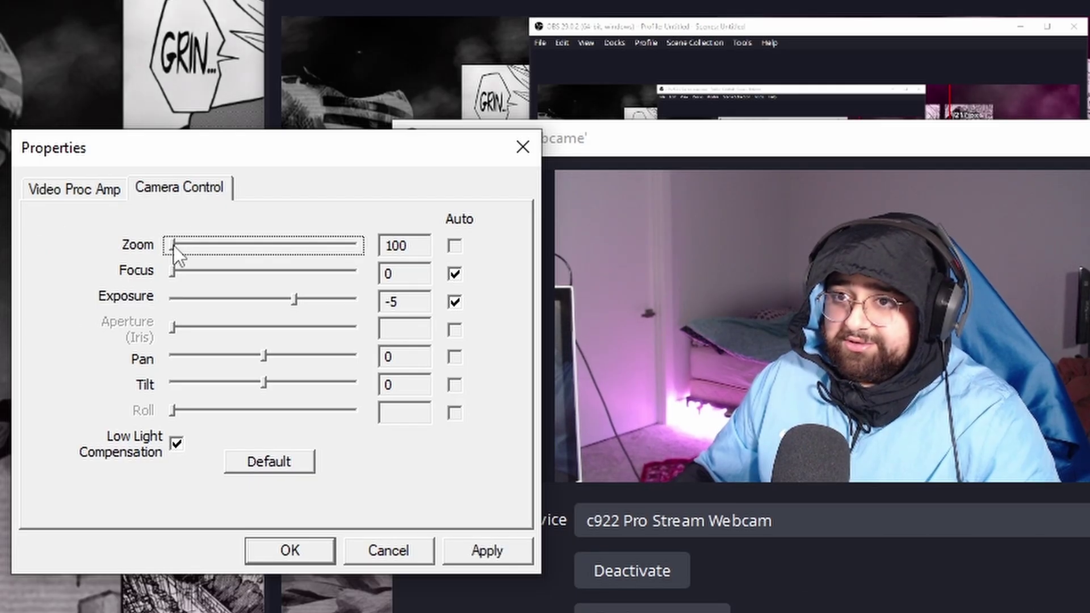
drag(332, 247, 358, 246)
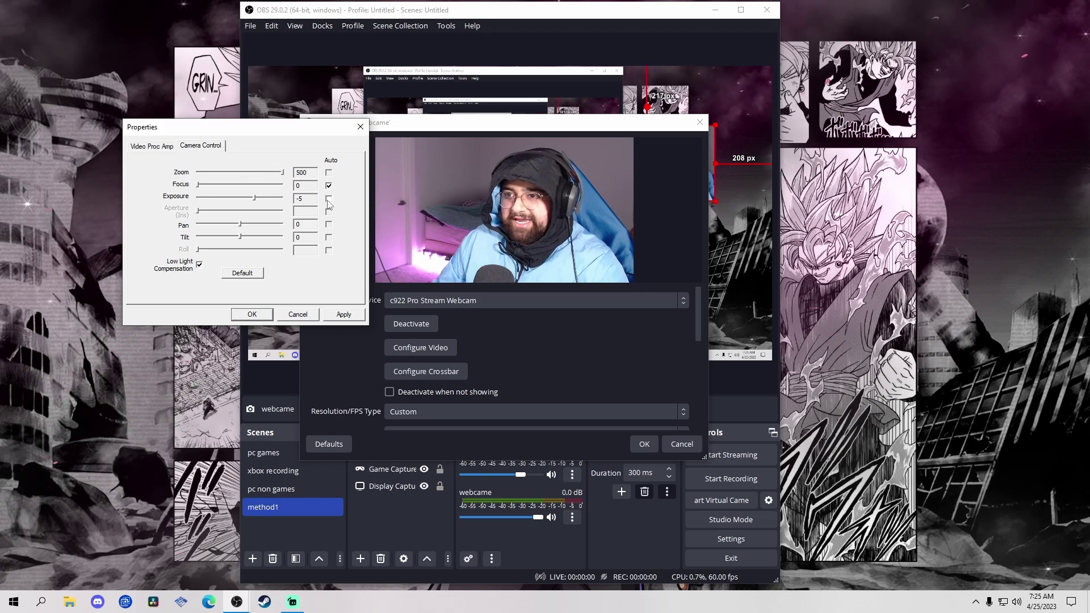
- Turn off automatic exposure for the webcam and set the exposure manually to -5
click(199, 201)
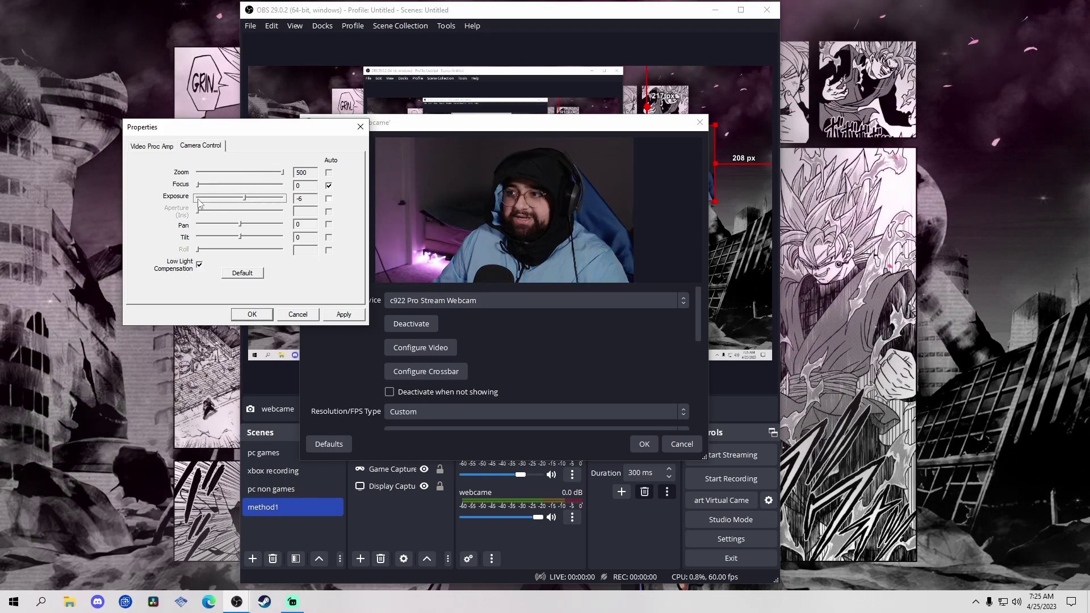
click(280, 202)
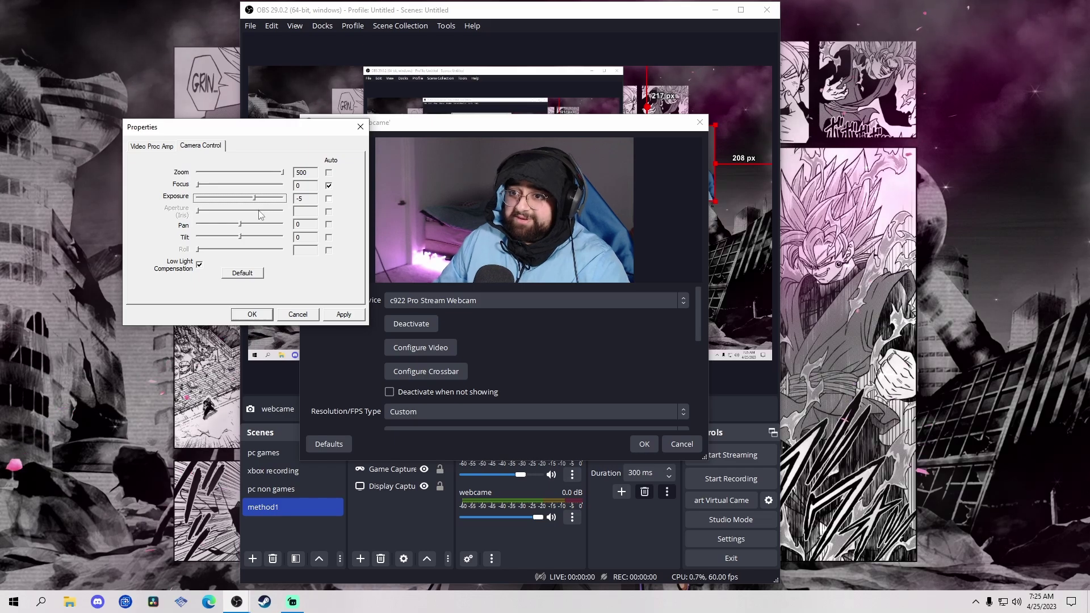
key(ctrl+Tab)
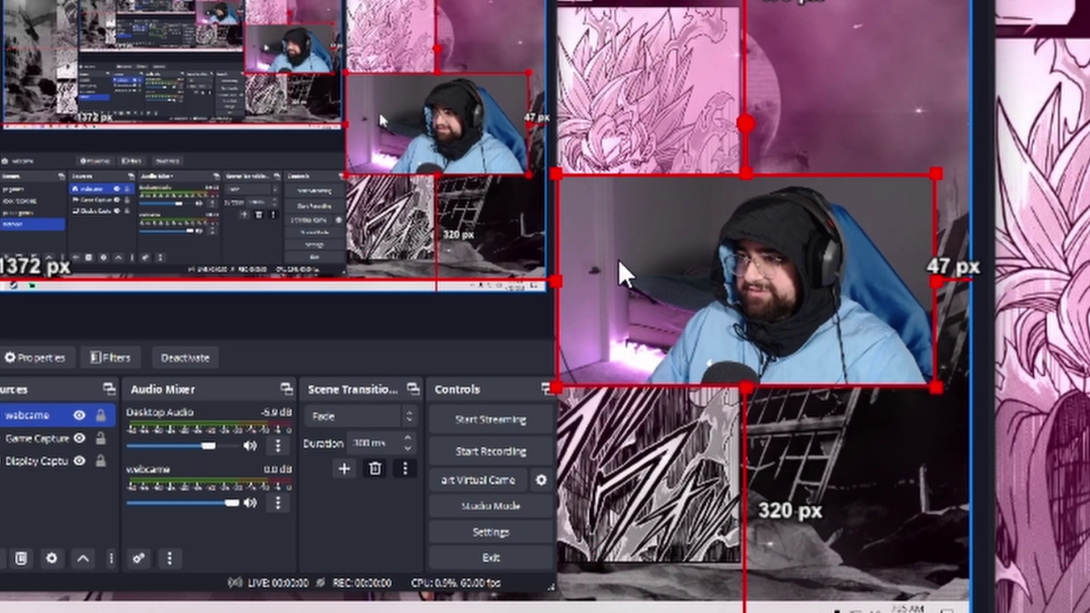
- Flip the webcam source horizontally
right_click(26, 412)
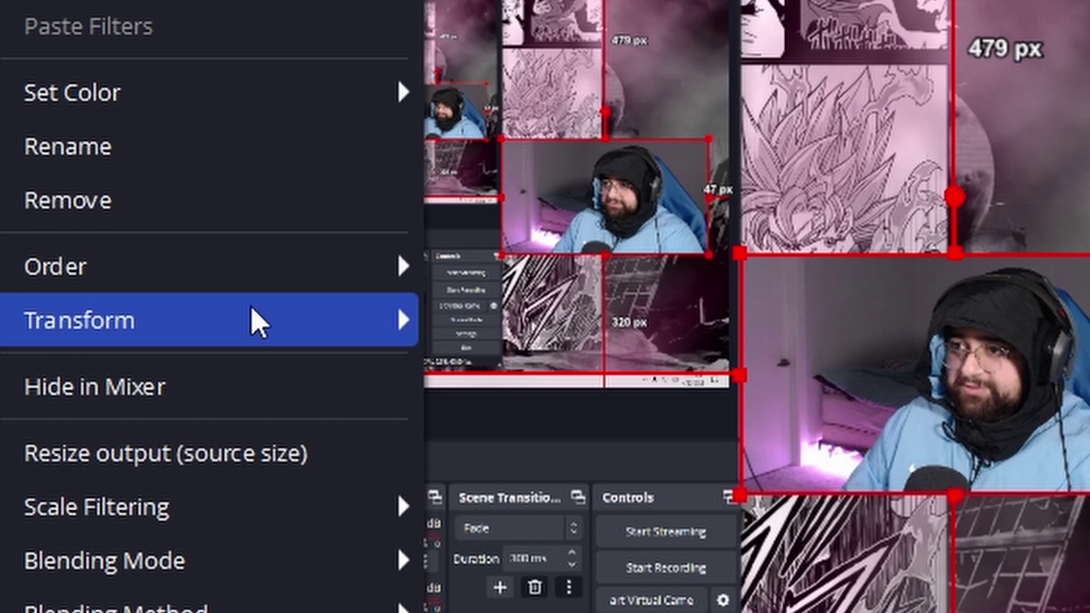
mouse_move(357, 88)
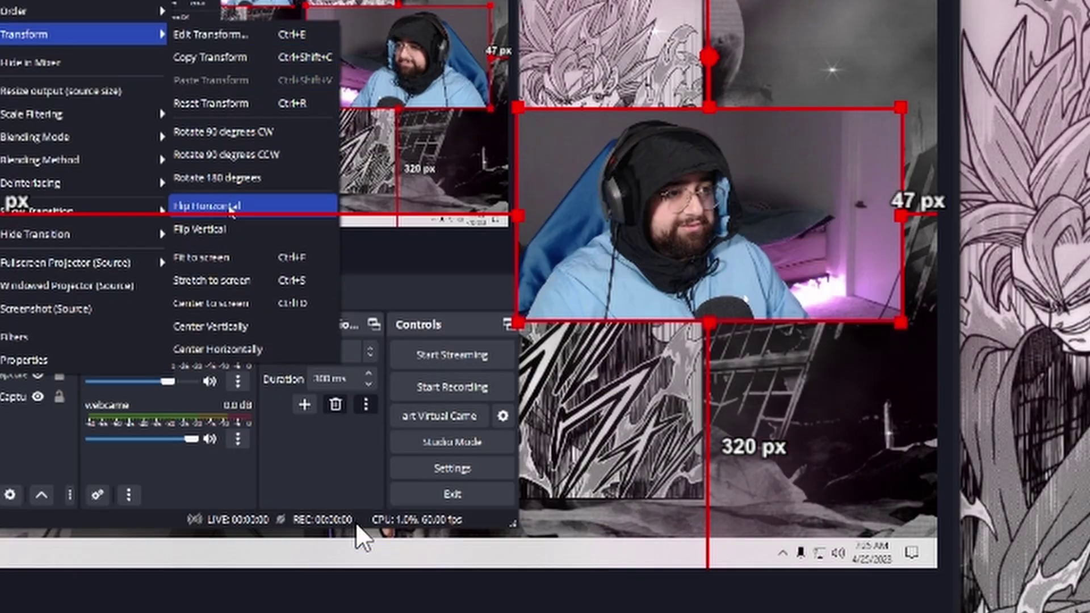
click(348, 528)
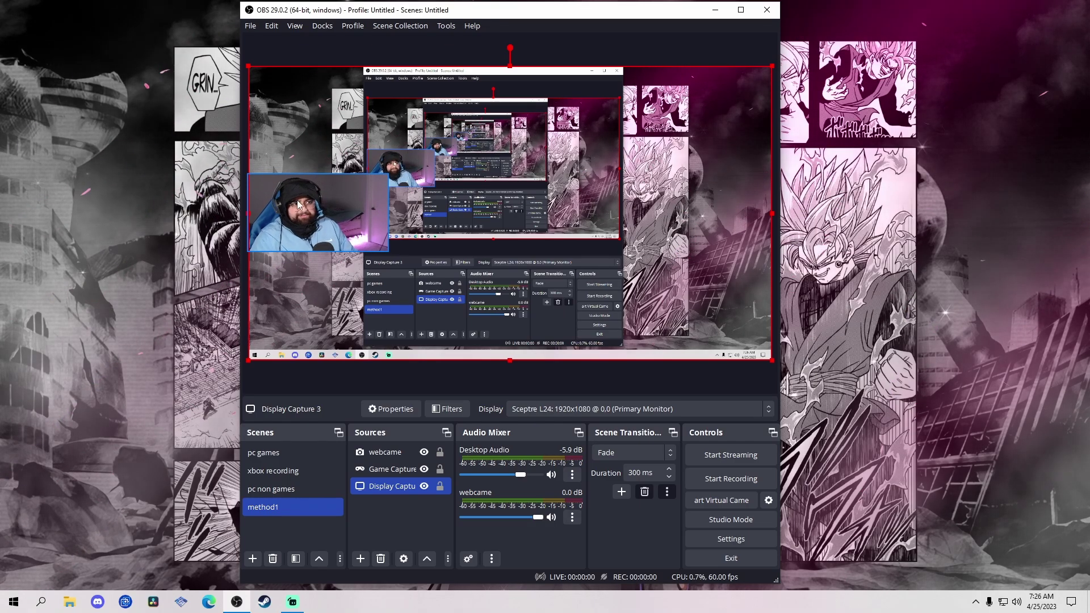
- Crop the right side of the webcam feed on the canvas so it is about 387 px wide
click(321, 214)
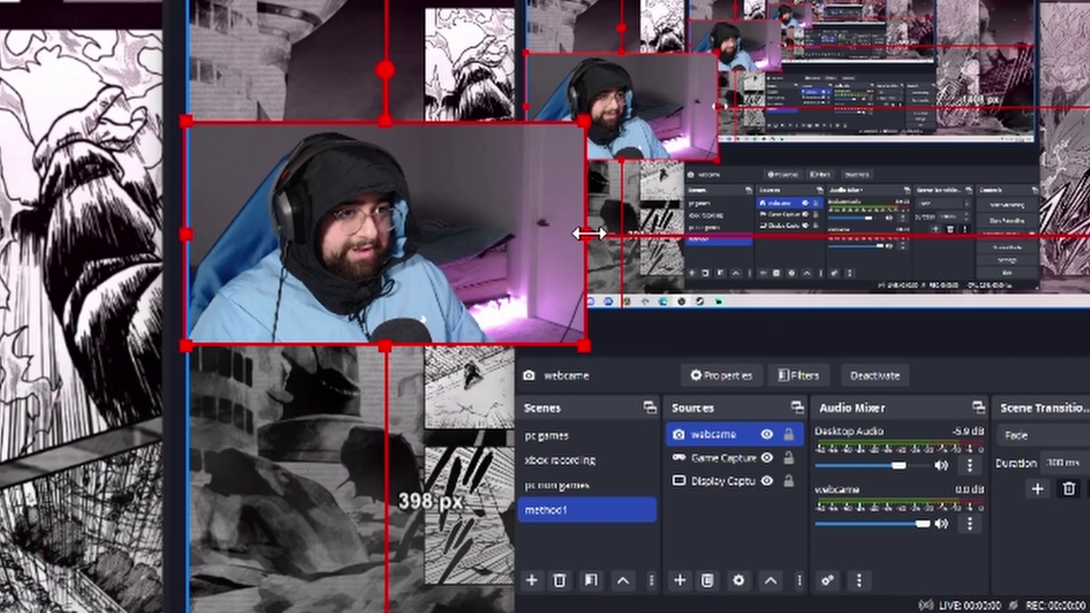
drag(386, 211, 362, 213)
drag(509, 233, 486, 232)
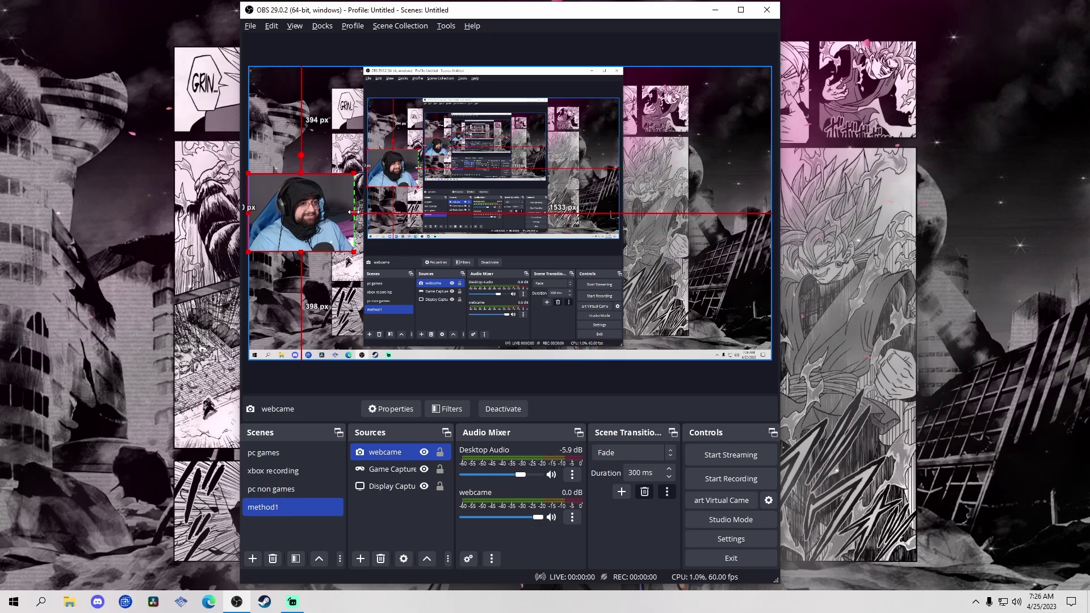
click(491, 205)
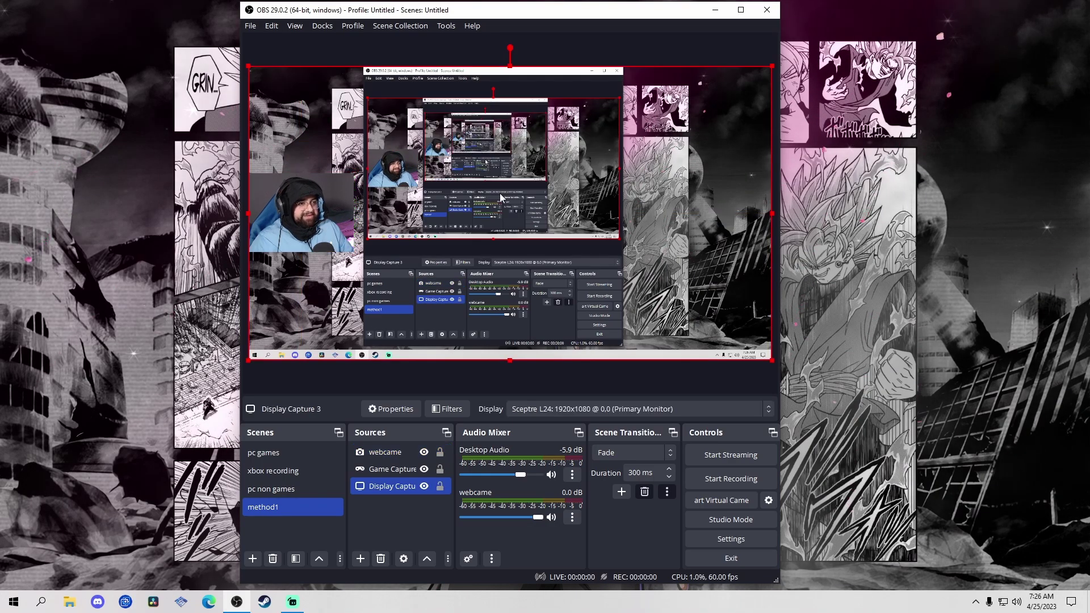
- Enlarge the cropped webcam feed to about 460 px wide and place it midway up the canvas's left edge
click(361, 171)
drag(353, 171, 402, 138)
mouse_move(332, 207)
mouse_down()
mouse_move(333, 135)
mouse_move(333, 304)
mouse_move(334, 193)
mouse_up()
drag(401, 237, 374, 217)
drag(332, 165, 332, 207)
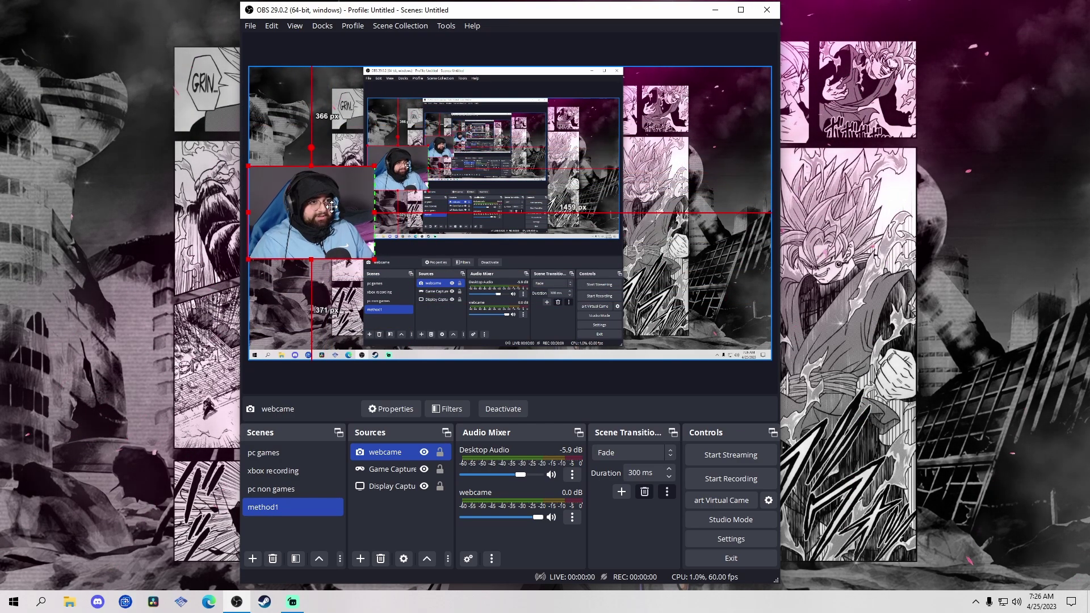
- Reposition the webcam feed flush against the canvas's left edge, about 382 px below the top
drag(511, 9, 701, 8)
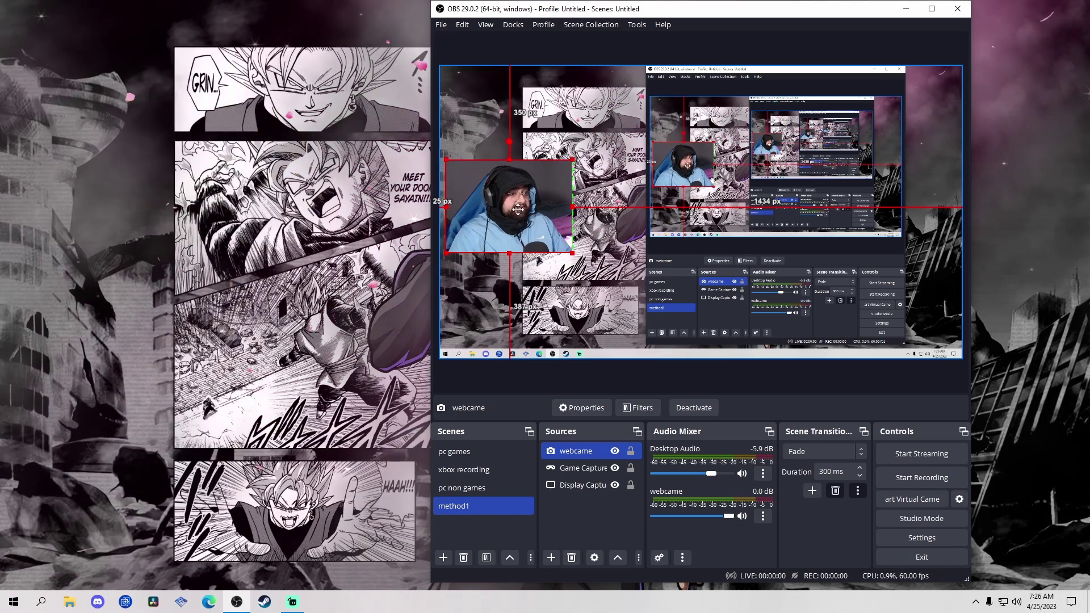
drag(513, 214, 514, 221)
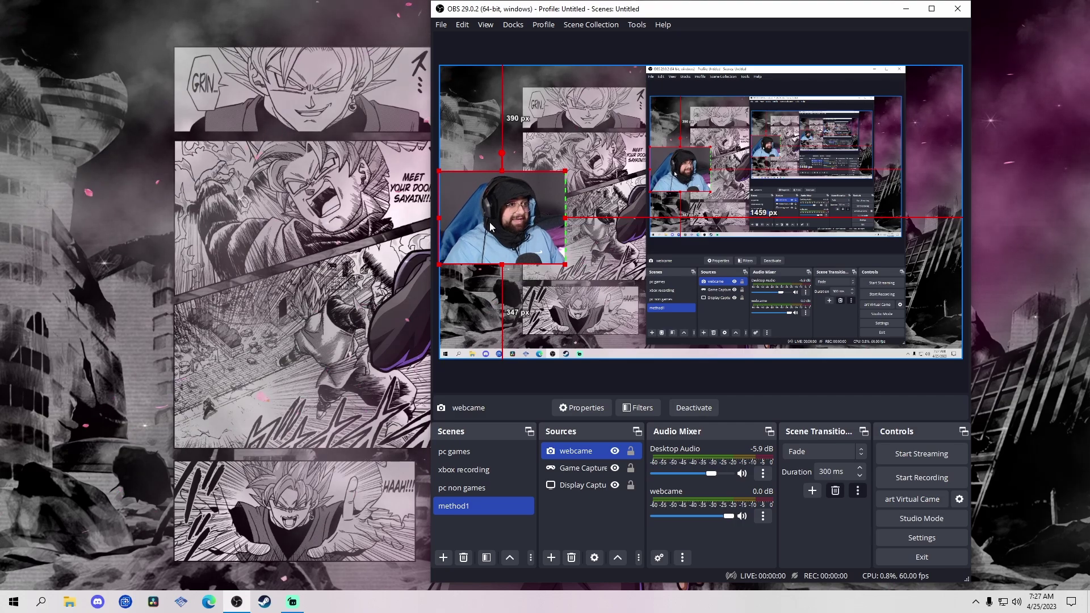
mouse_move(491, 226)
mouse_down()
mouse_move(491, 122)
mouse_move(505, 173)
mouse_move(493, 223)
mouse_up()
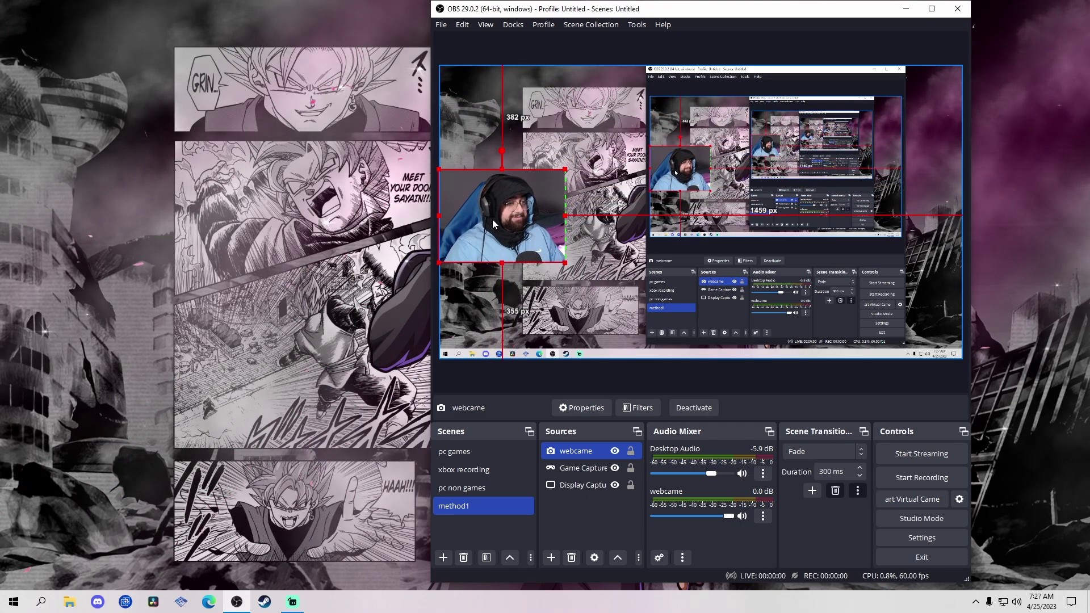
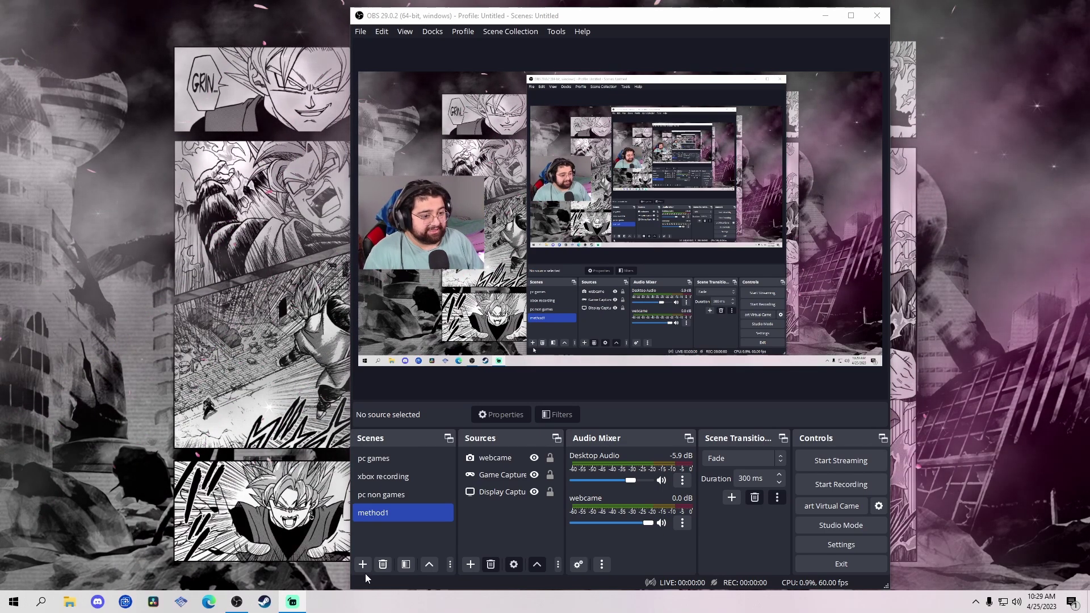
- Add a new scene named "method 2"
click(361, 563)
text(method 2)
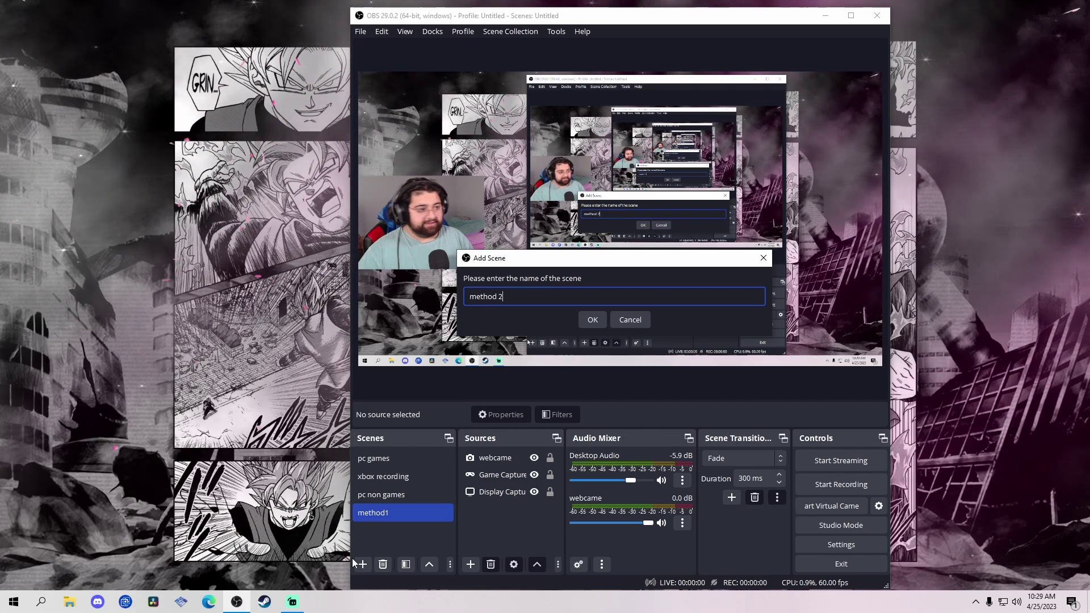
key(Return)
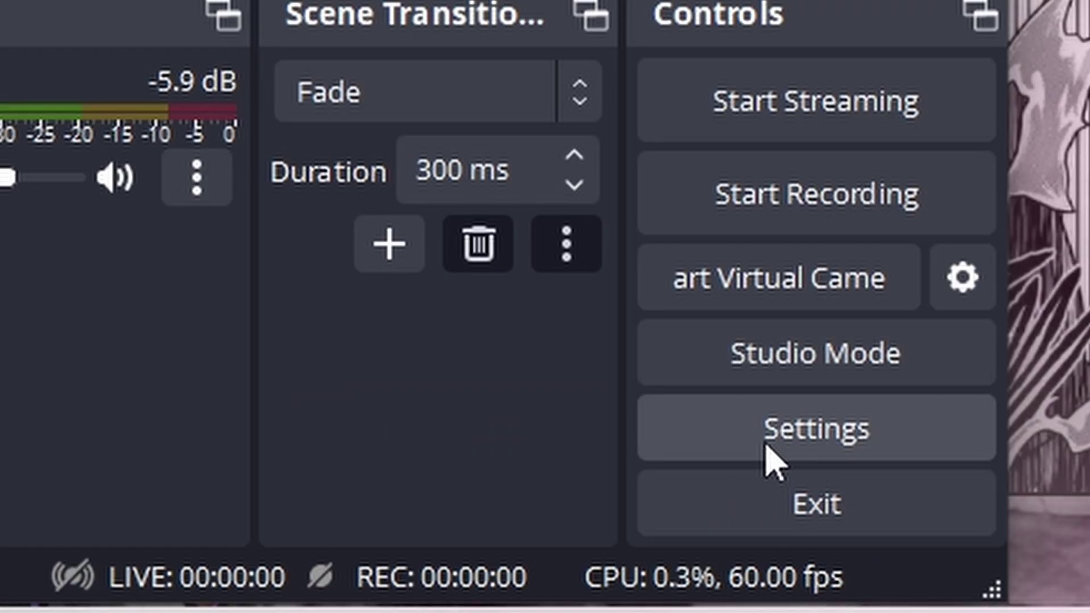
- Set the base (canvas) resolution to 3840x1080 in the video settings
click(830, 553)
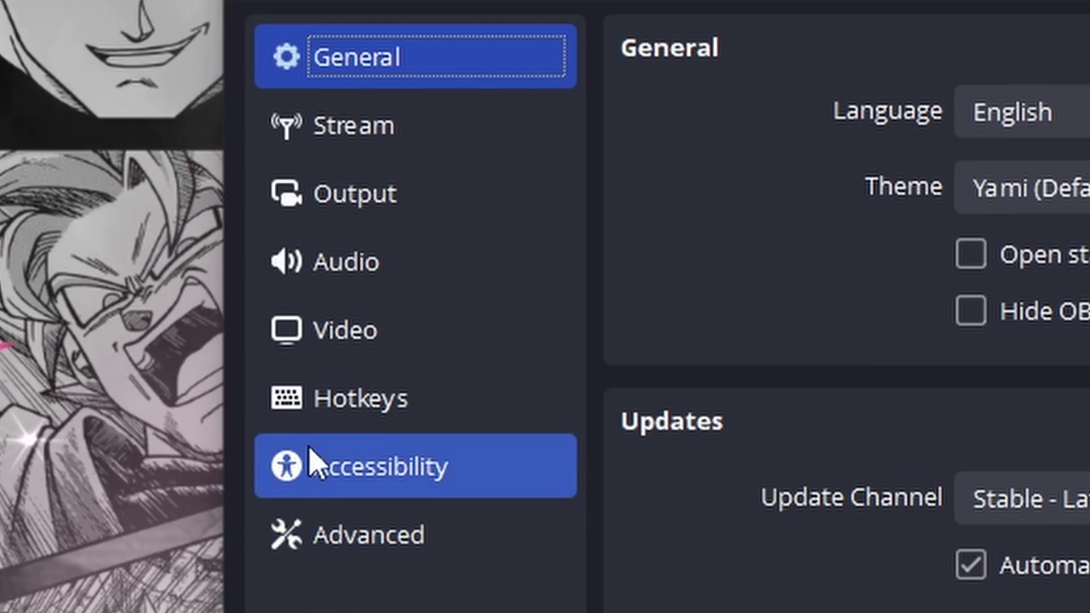
click(331, 336)
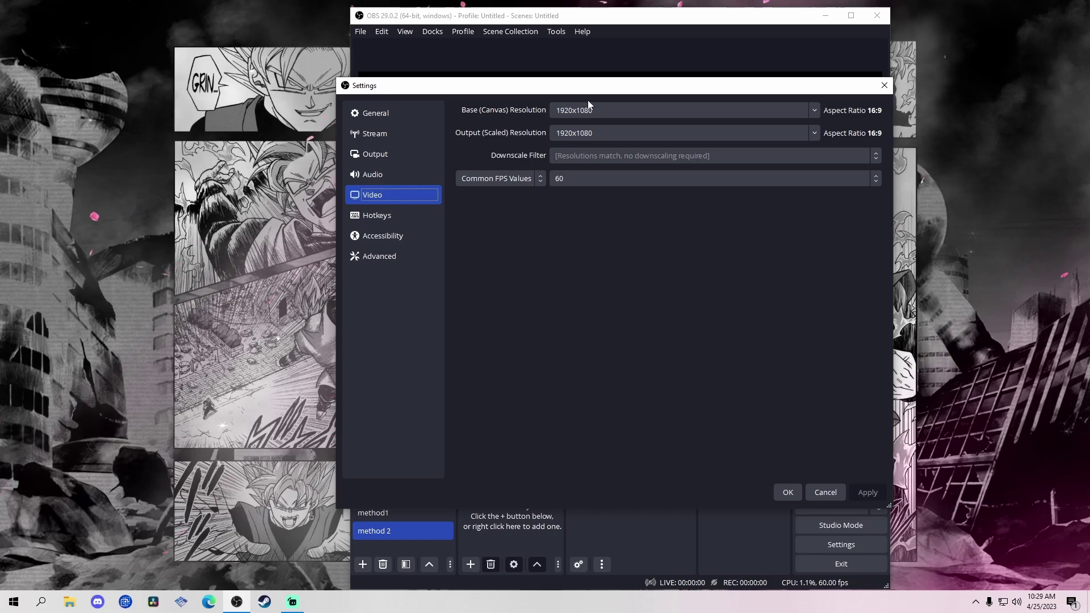
click(613, 110)
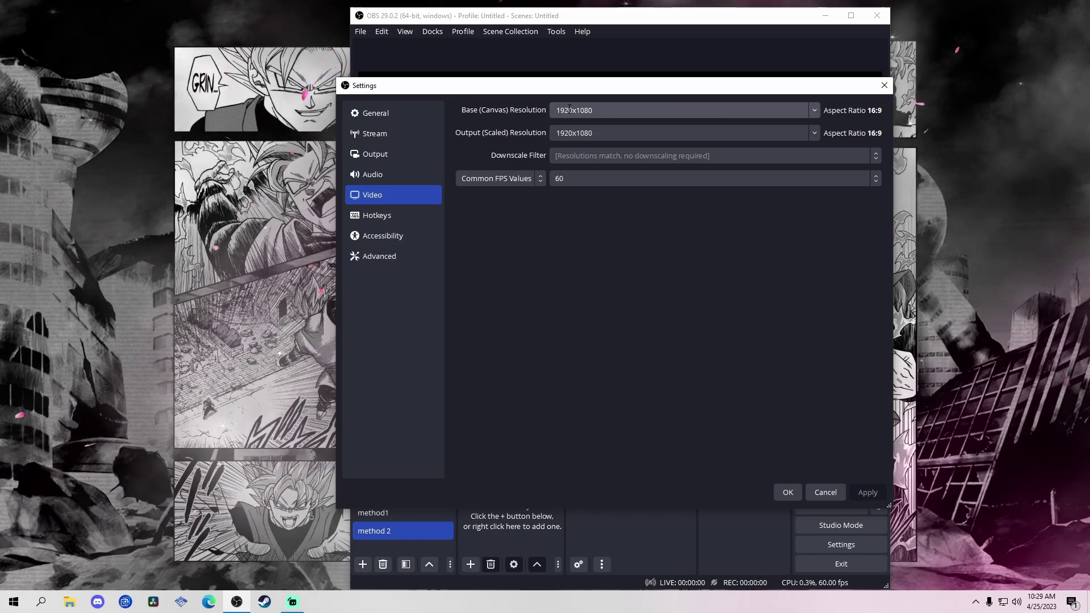
drag(555, 111, 572, 110)
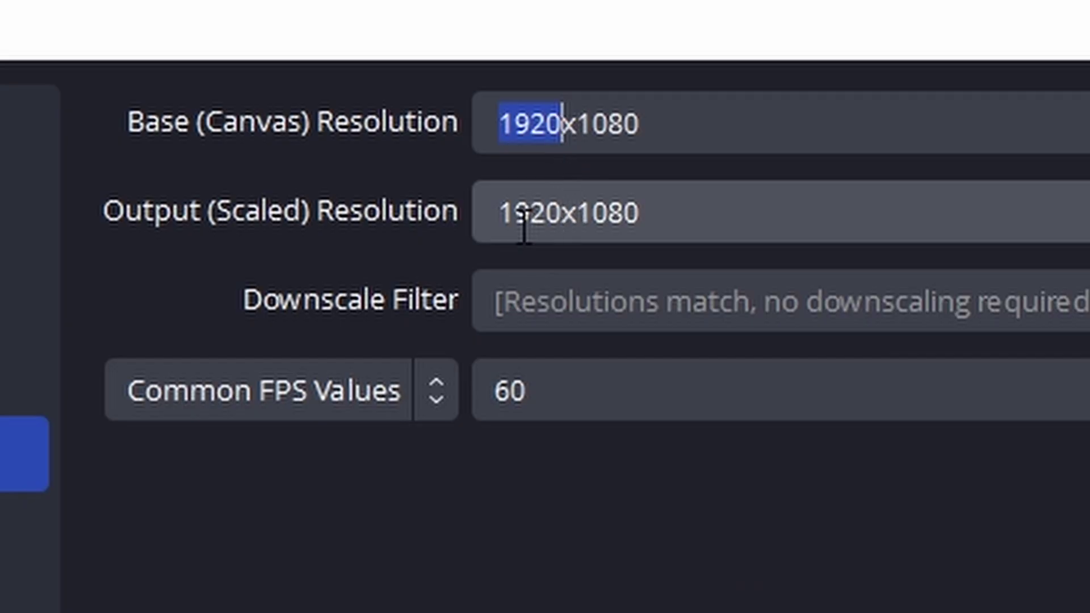
text(3840)
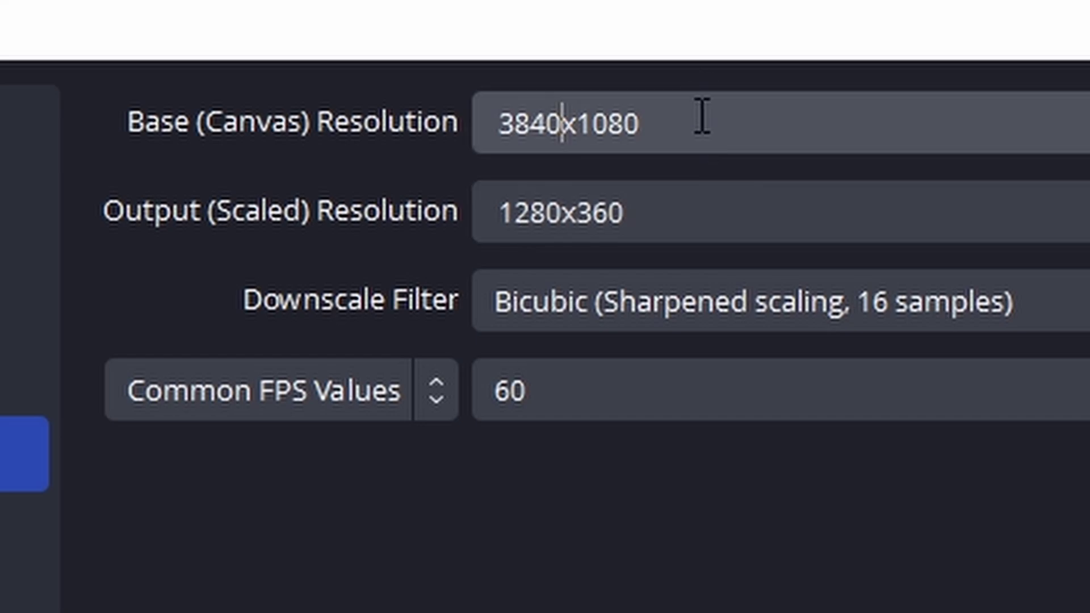
- Set the output (scaled) resolution to 3840x1080 and apply the video settings
click(698, 202)
double_click(703, 199)
text(38)
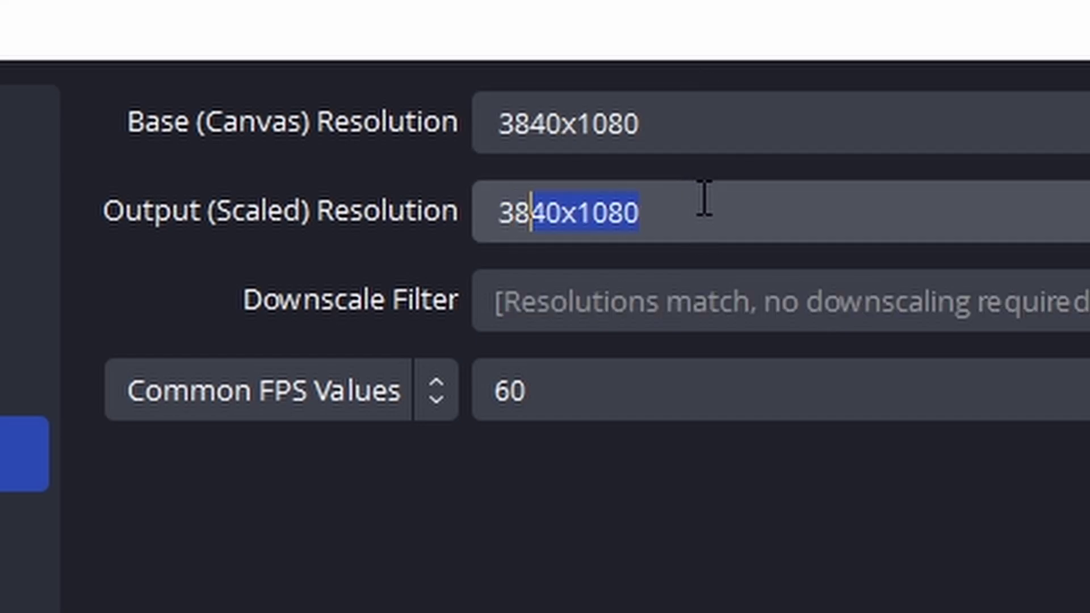
text(40x1080)
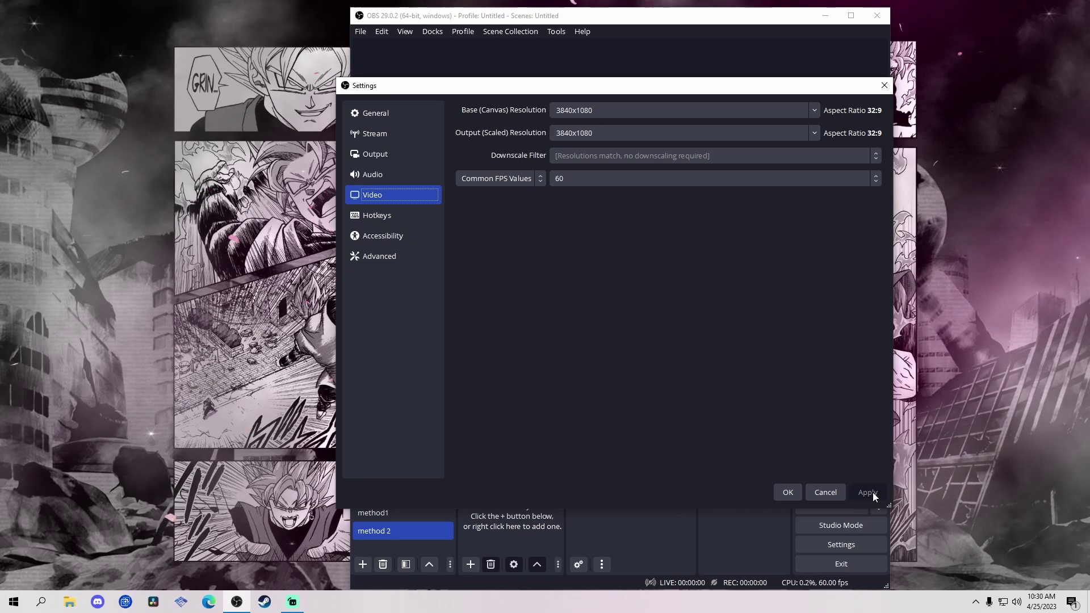
click(873, 492)
click(785, 493)
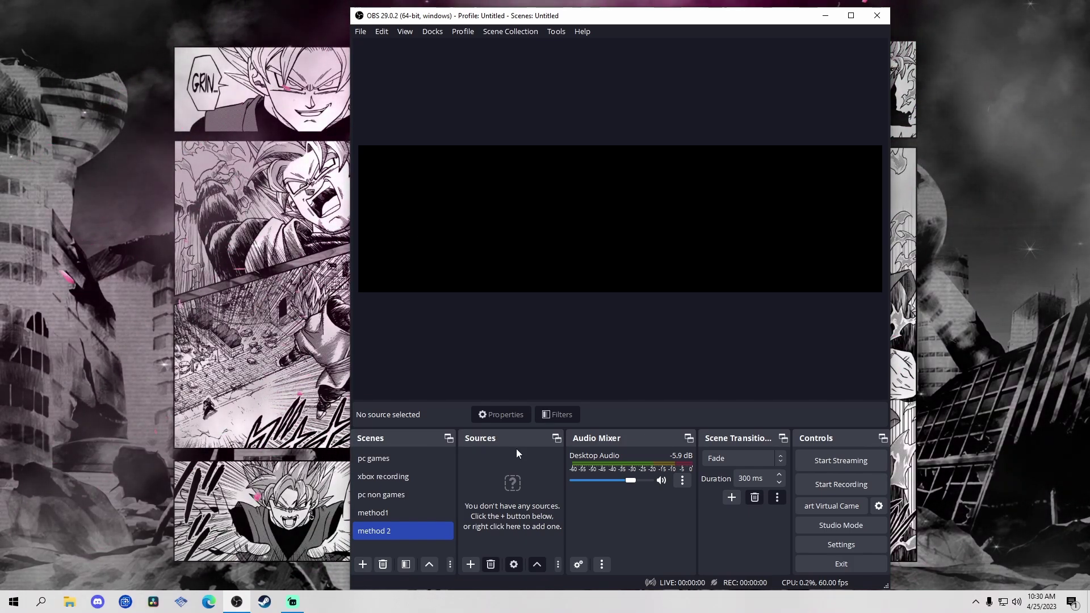
- Create a new display capture source in the method 2 scene
click(470, 563)
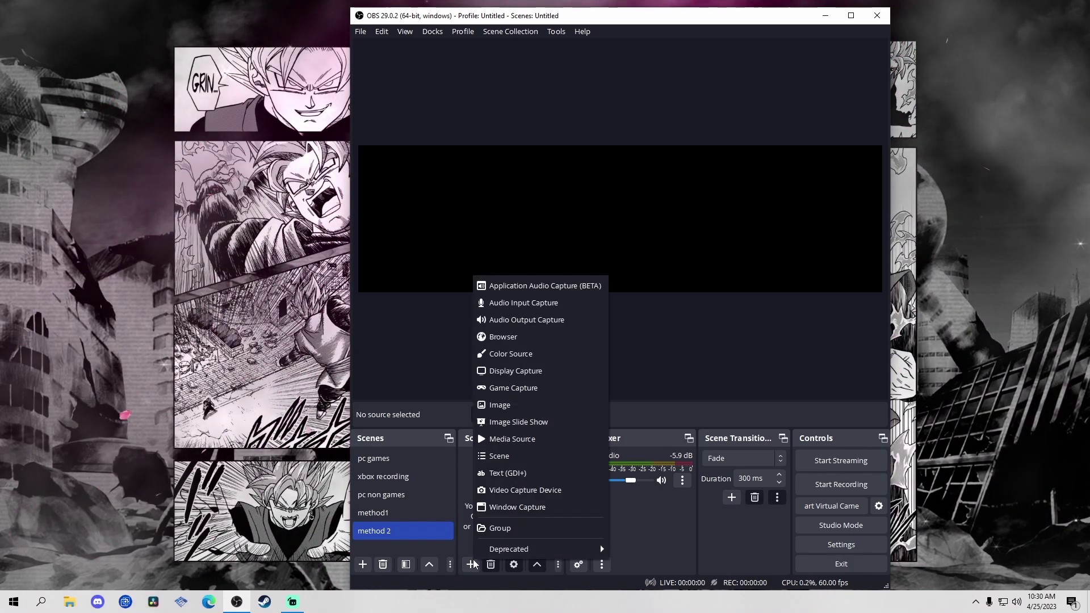
click(532, 377)
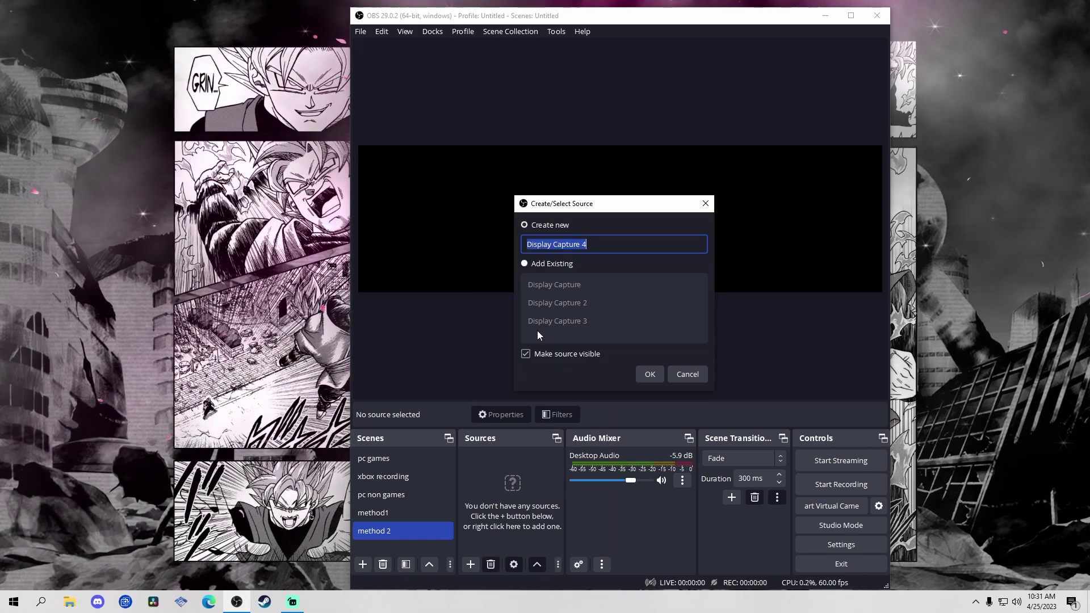
click(642, 374)
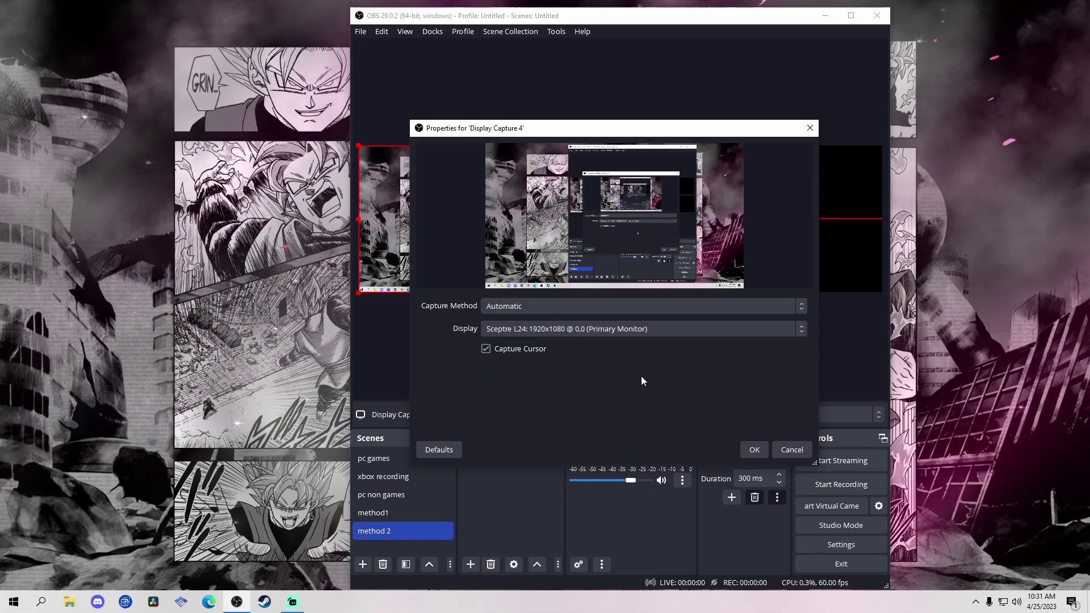
- Set the display capture to the Sceptre L24 primary monitor and turn off cursor capture
click(616, 328)
click(603, 352)
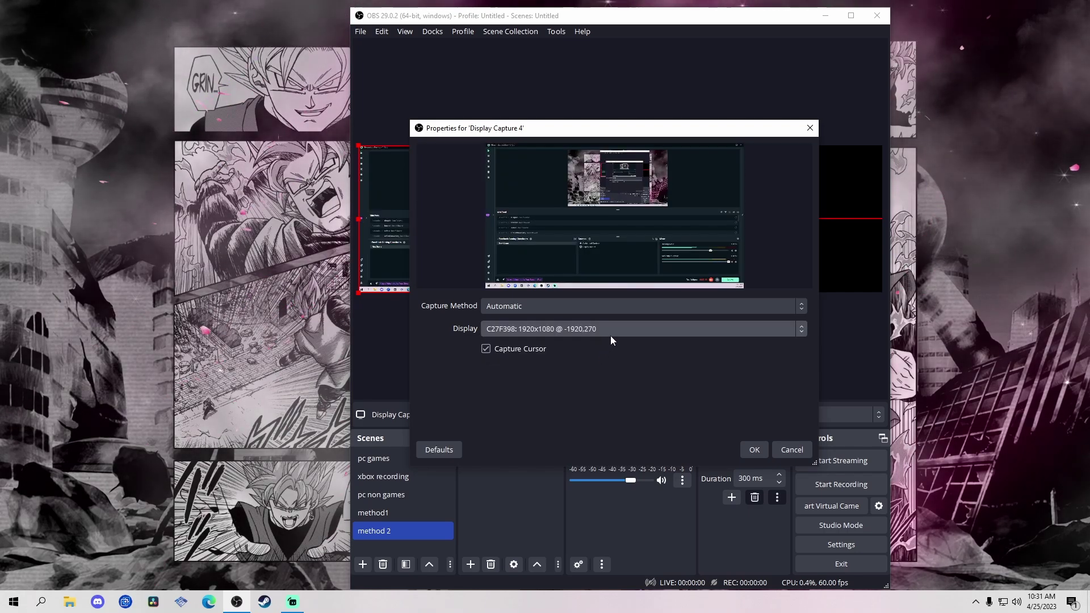
scroll(611, 335, up, 1)
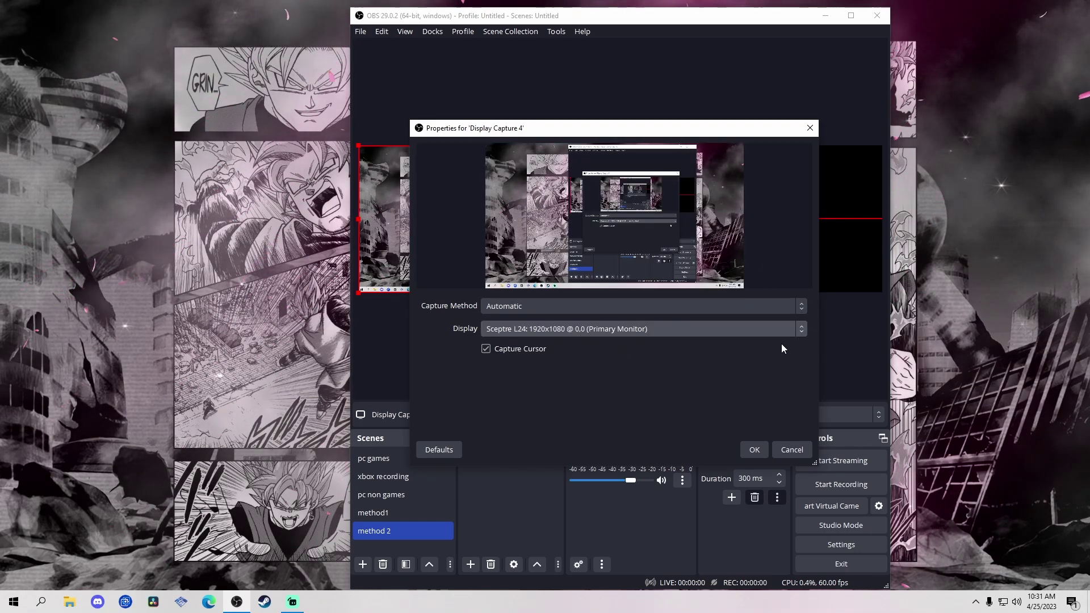
click(486, 349)
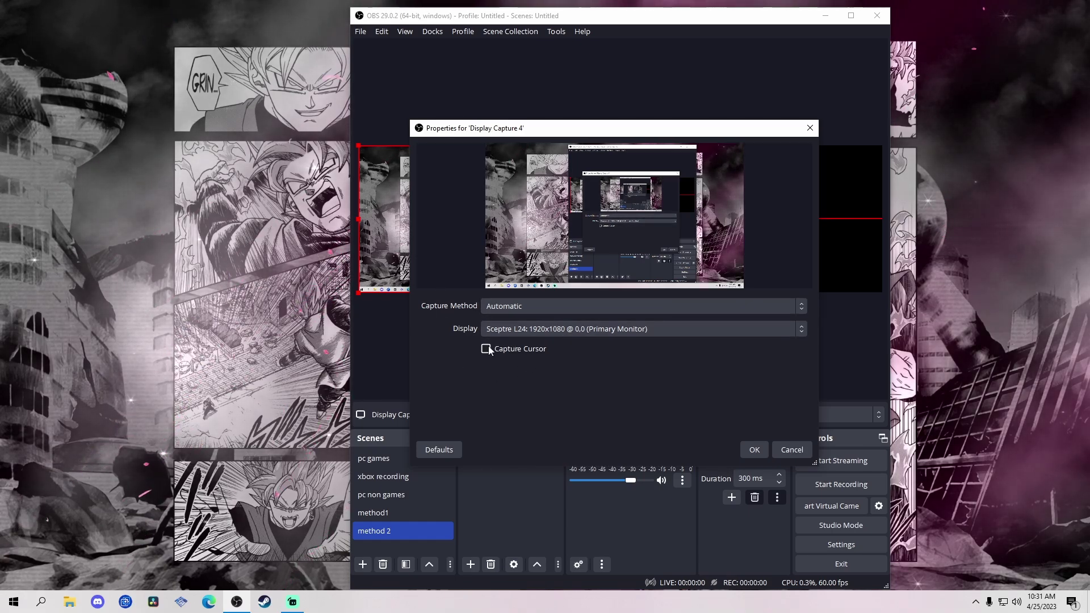
click(753, 449)
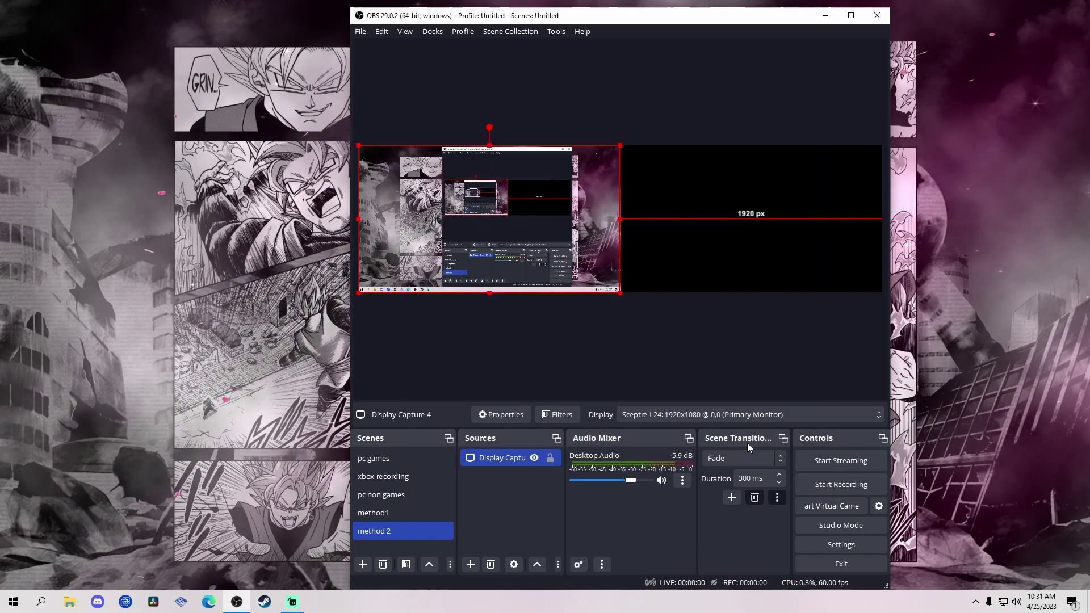
click(645, 310)
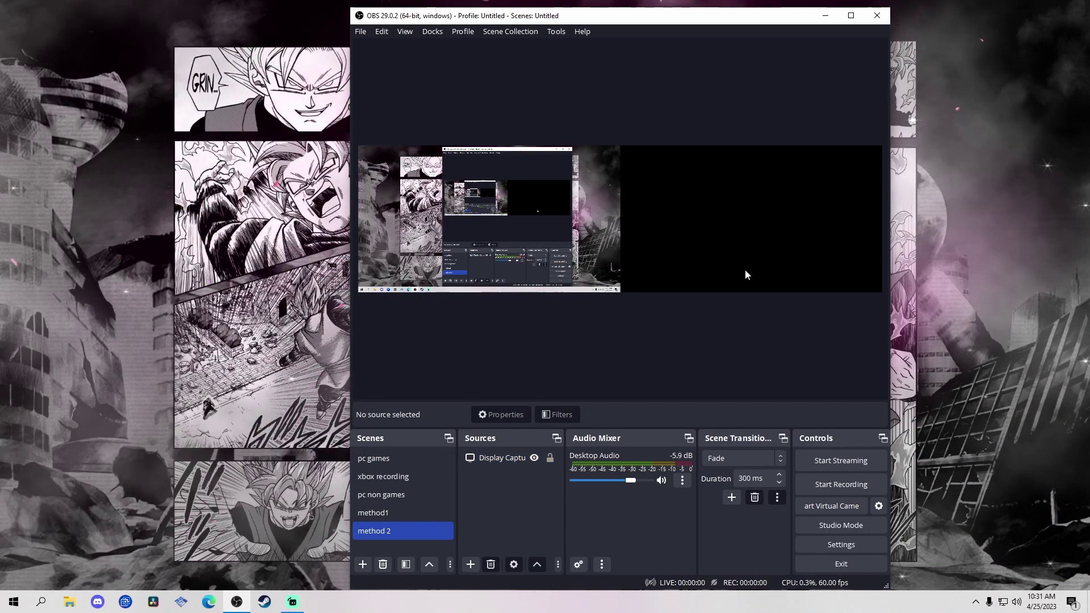
- Add the existing facecam video capture source and place it on the empty right half of the canvas
click(469, 564)
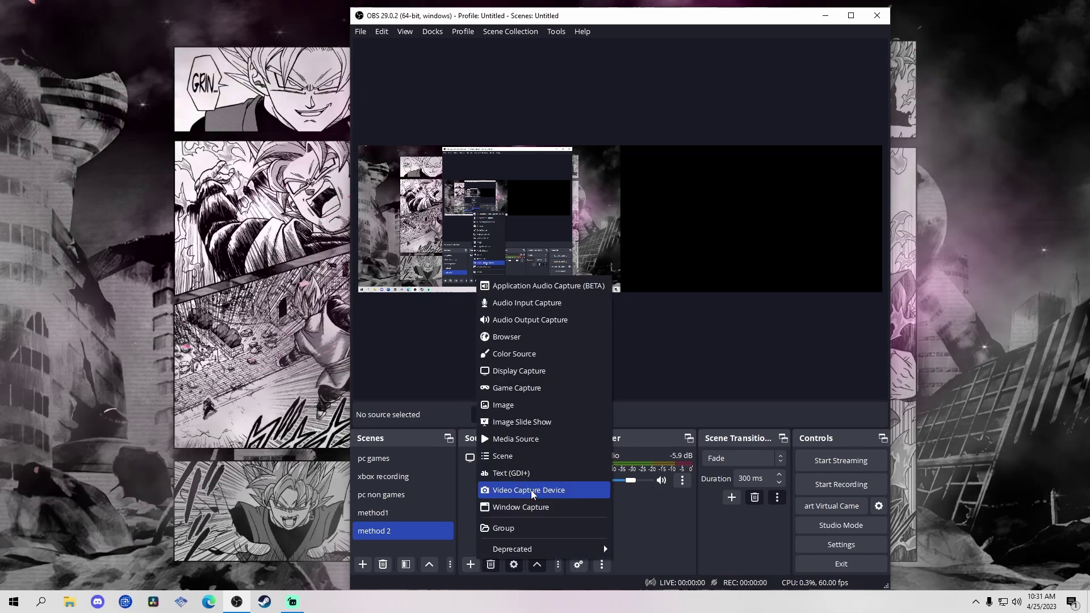
click(530, 489)
click(524, 263)
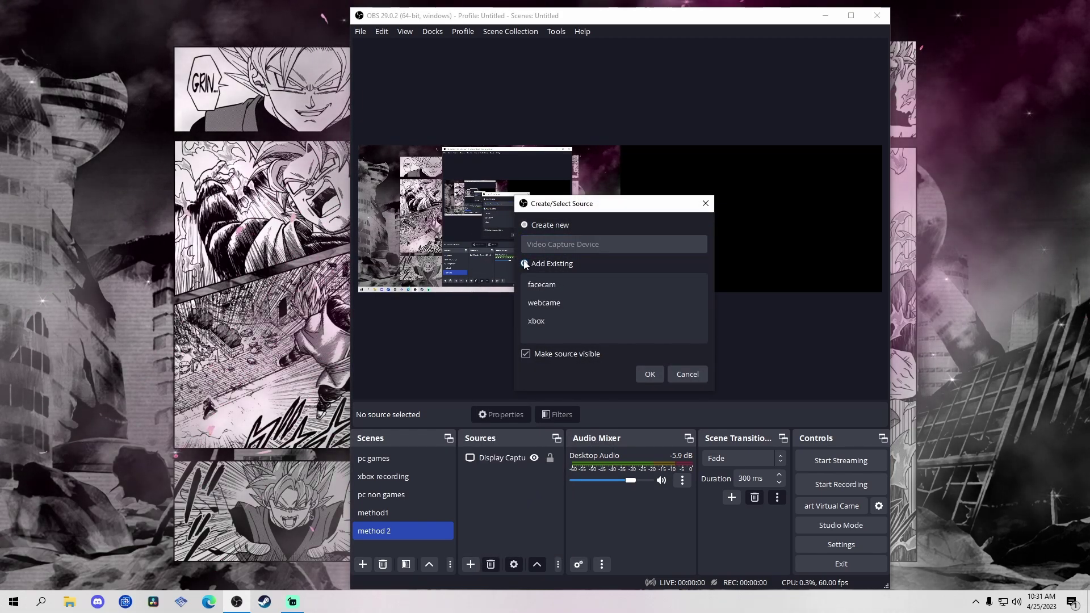
click(555, 285)
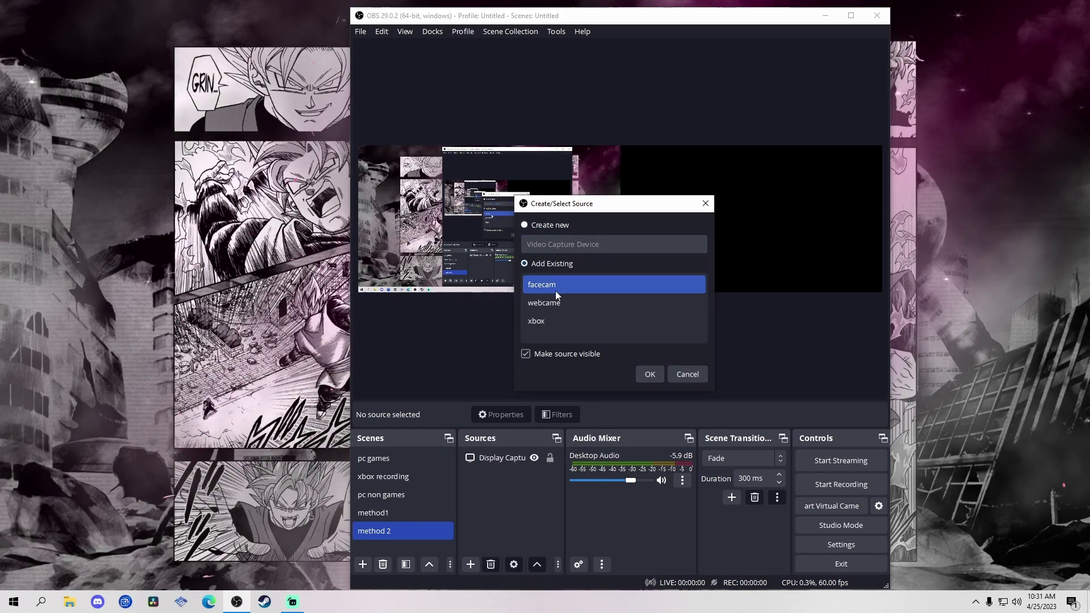
click(647, 374)
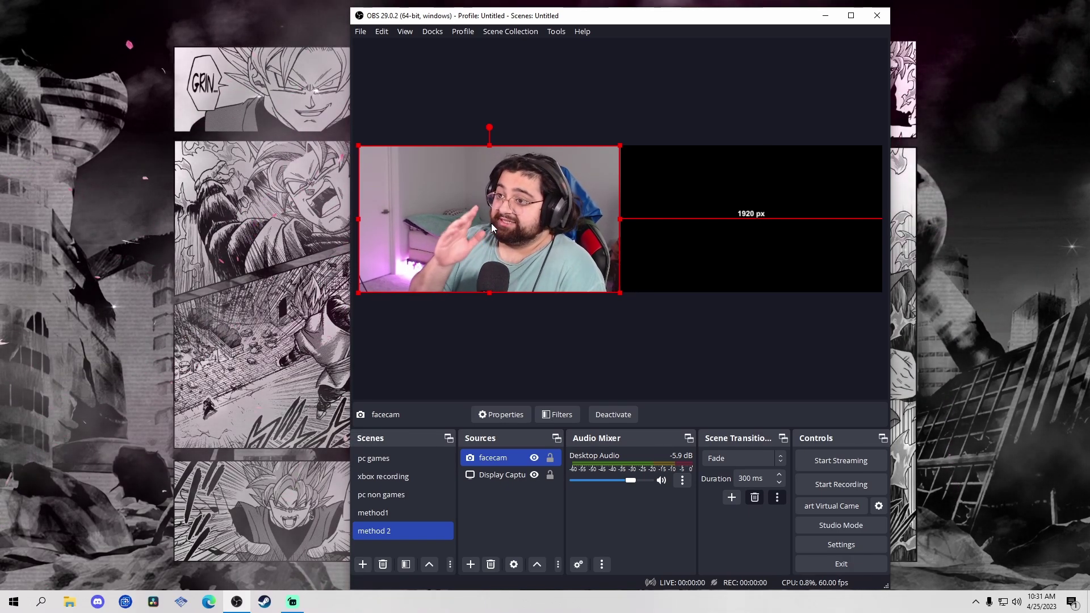
drag(442, 223, 704, 222)
click(693, 66)
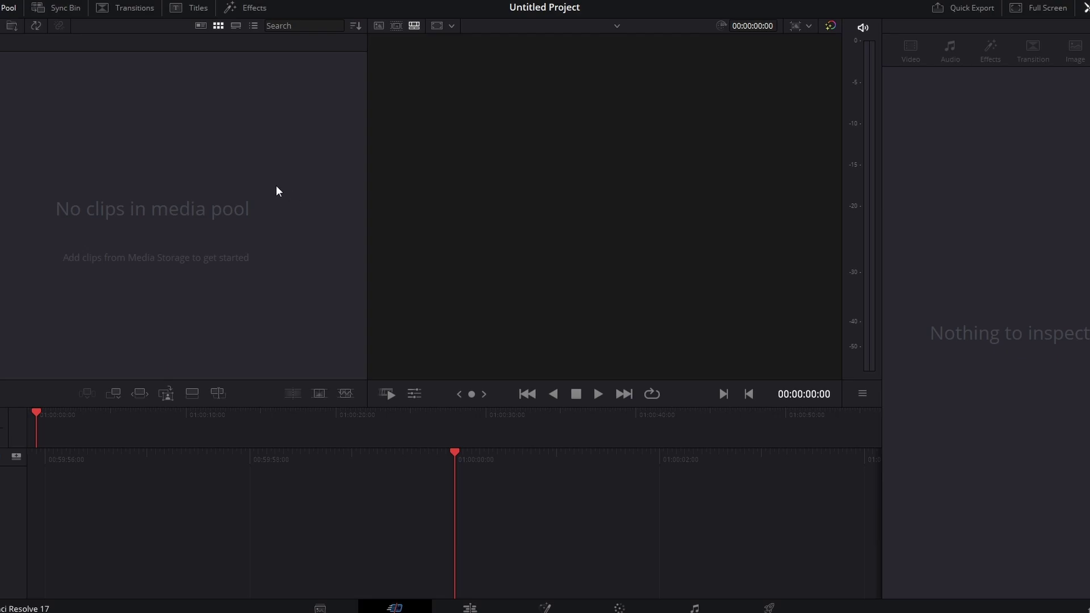
click(20, 1)
mouse_move(63, 121)
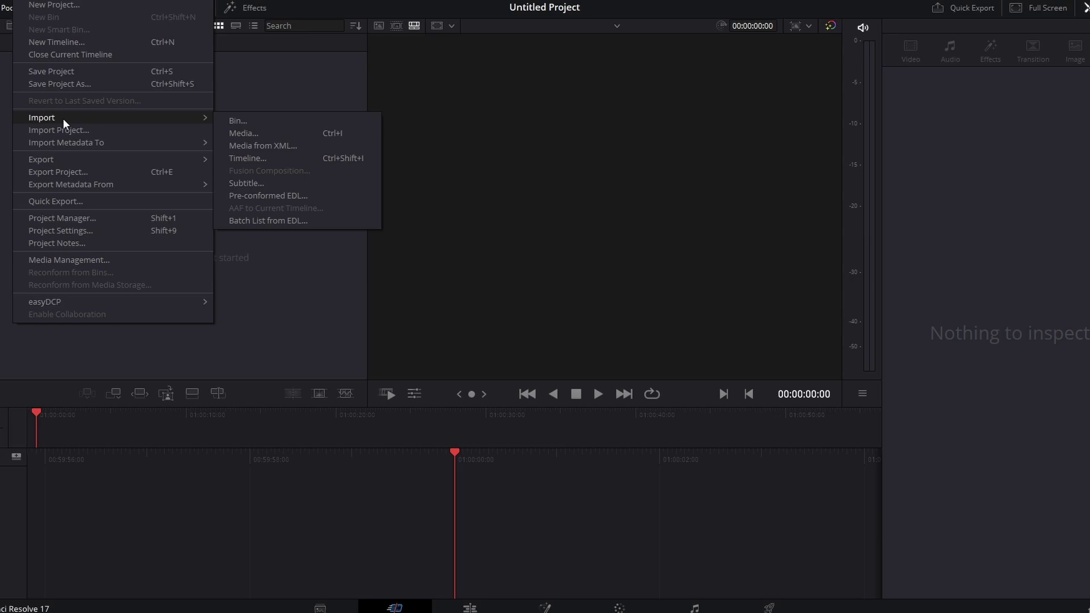
click(263, 139)
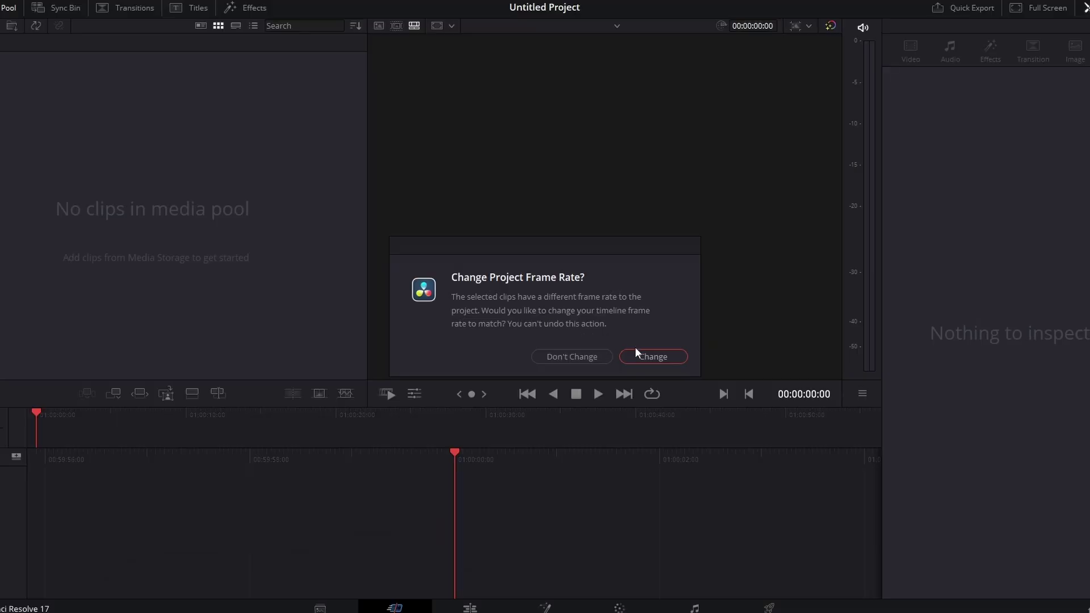
click(637, 356)
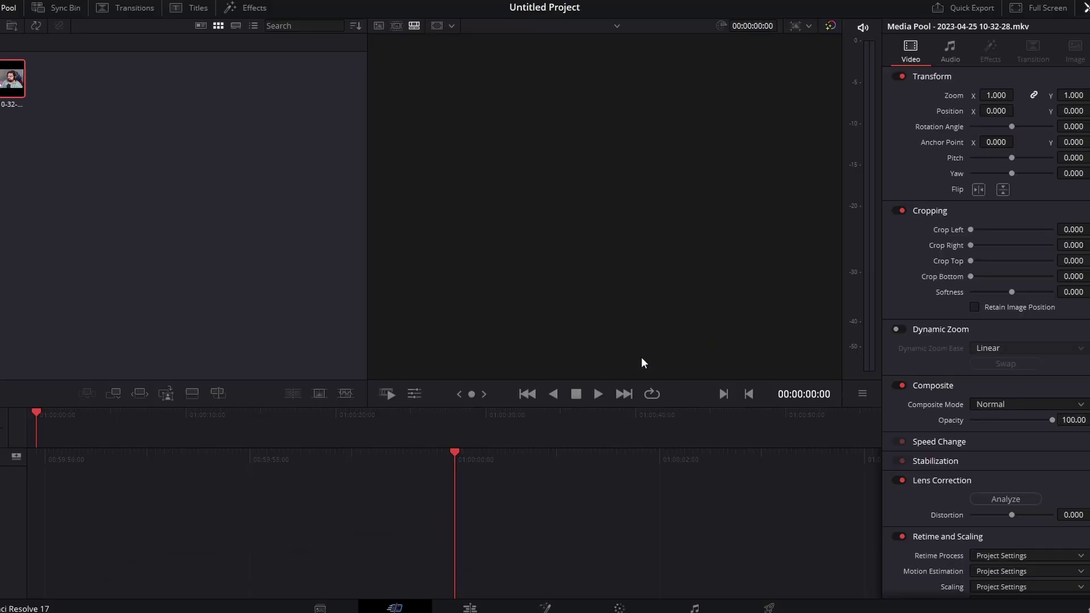
- Switch to the Edit page and place the imported recording at the start of a new timeline
click(470, 607)
drag(5, 73, 350, 482)
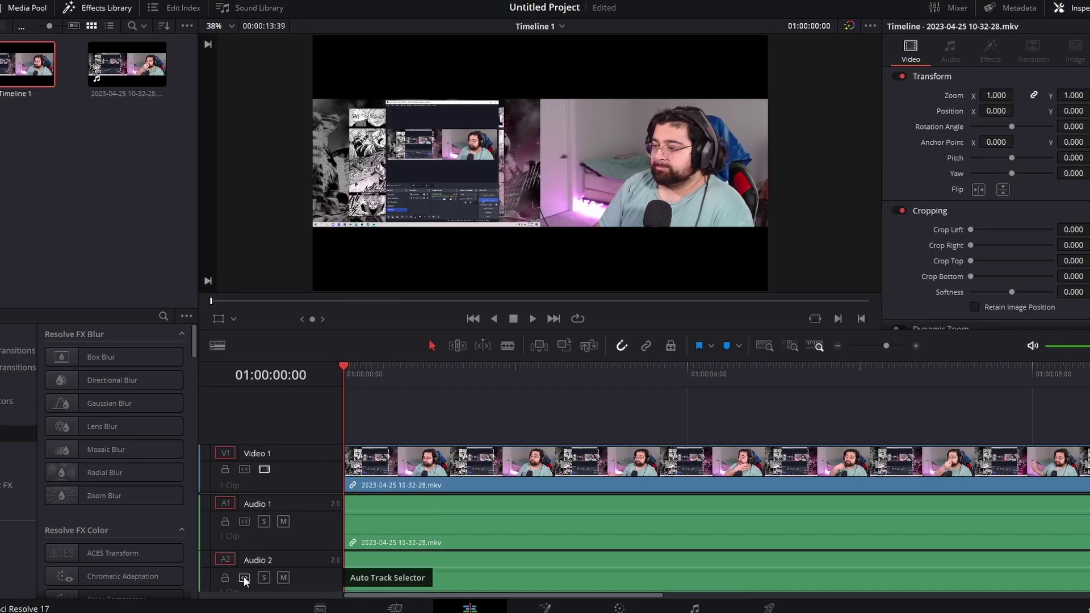
click(399, 572)
key(Delete)
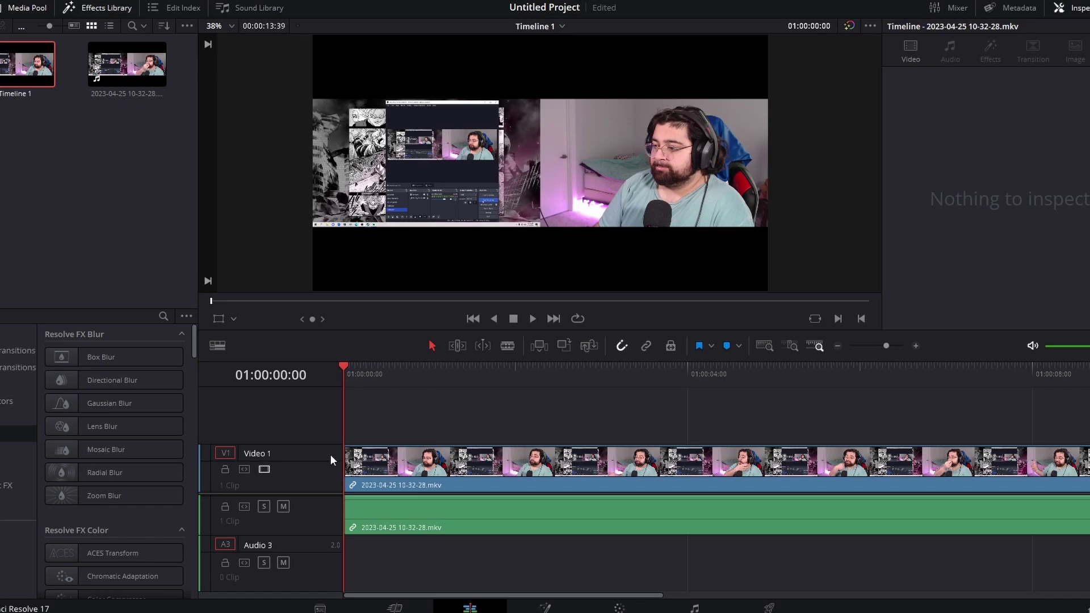
key(ctrl+z)
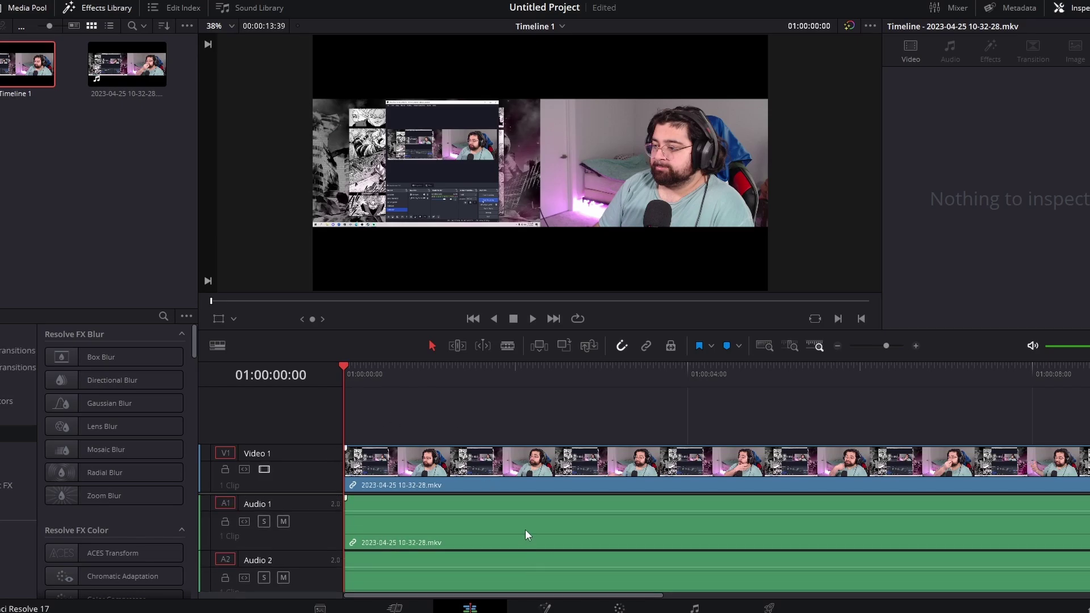
- Add a second video track above Video 1 and duplicate the recording's video clip onto it
right_click(400, 431)
click(312, 476)
click(423, 488)
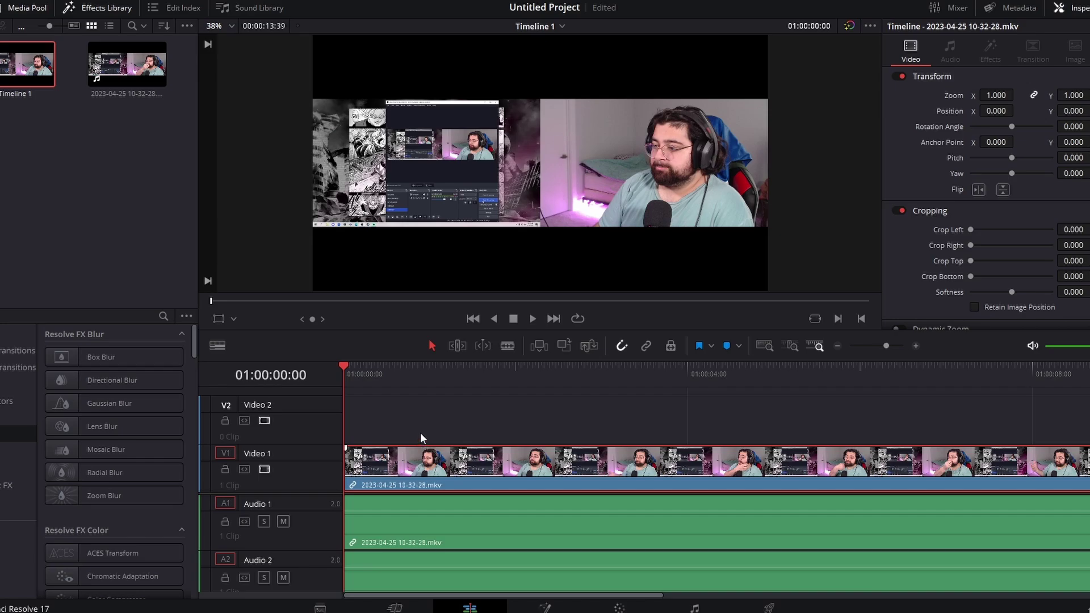
drag(429, 461, 424, 440)
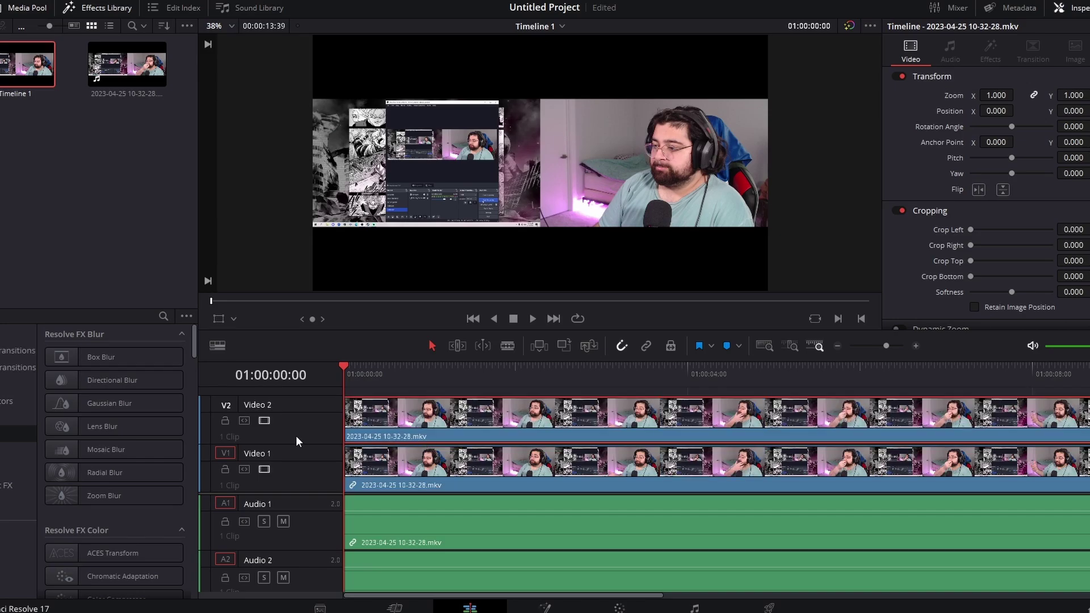
- Set Crop Right to 960 on the Video 1 clip and Crop Left to 960 on the Video 2 clip
click(494, 457)
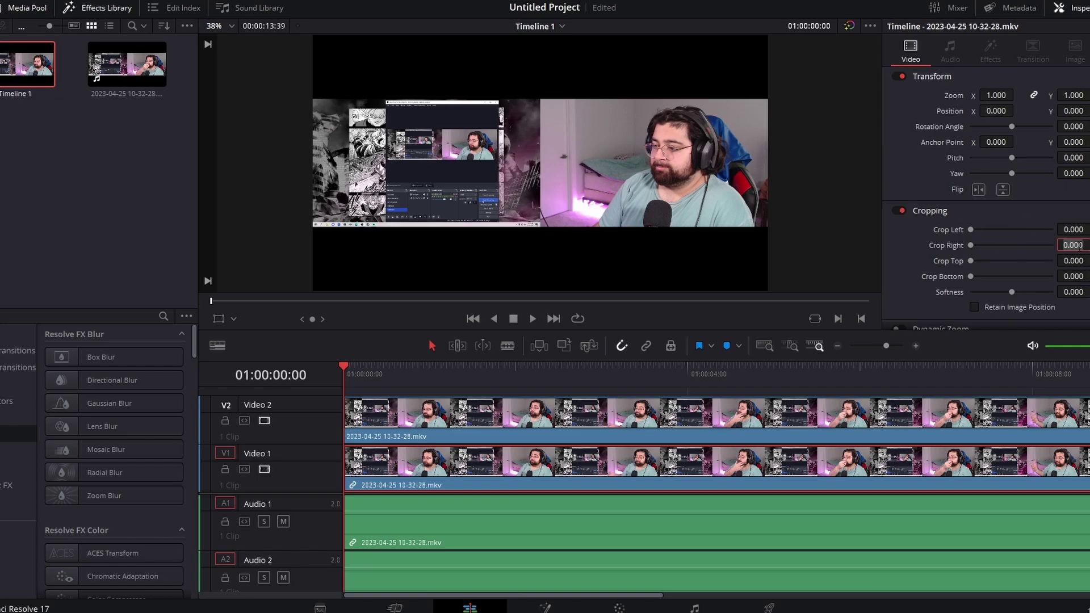
key(Return)
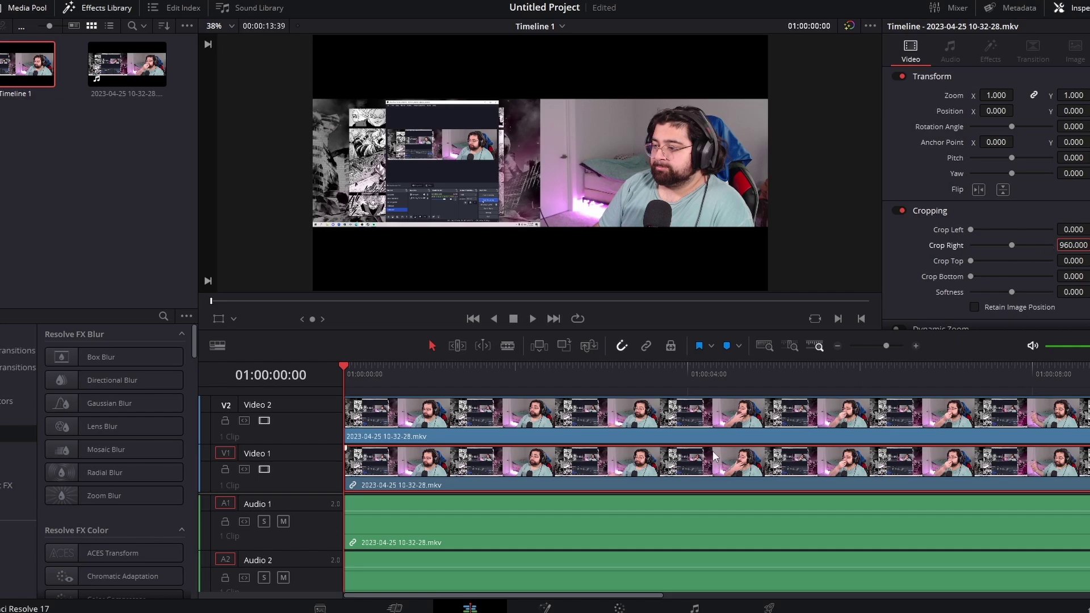
click(714, 420)
click(1079, 229)
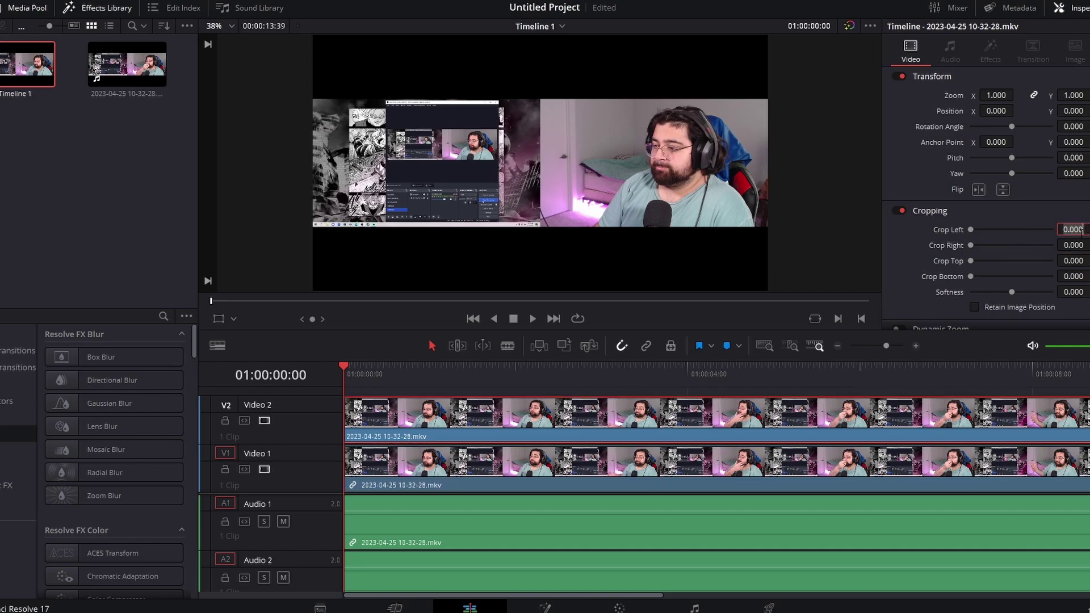
text(960)
key(Return)
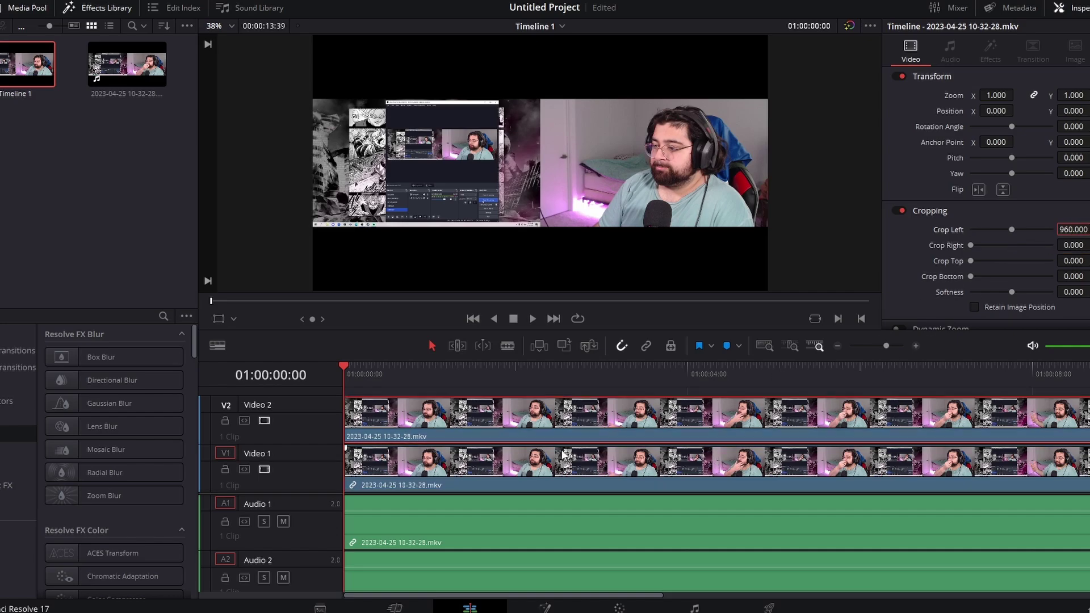
- Scale the Video 1 screen clip to a zoom of 2 and set its X position to 960 so it fills the frame
click(549, 480)
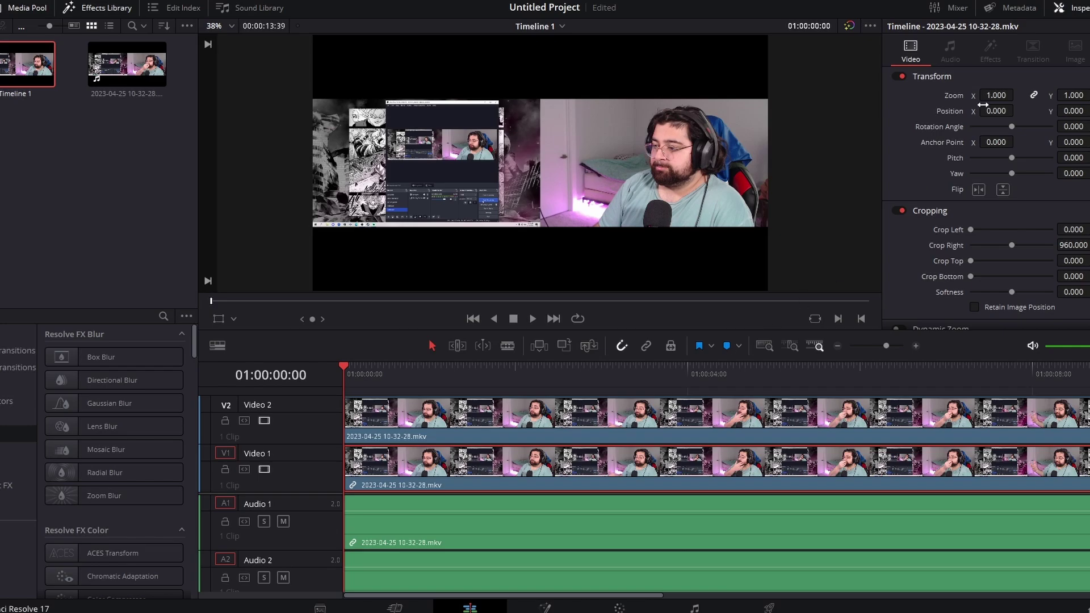
click(997, 94)
text(2)
key(Return)
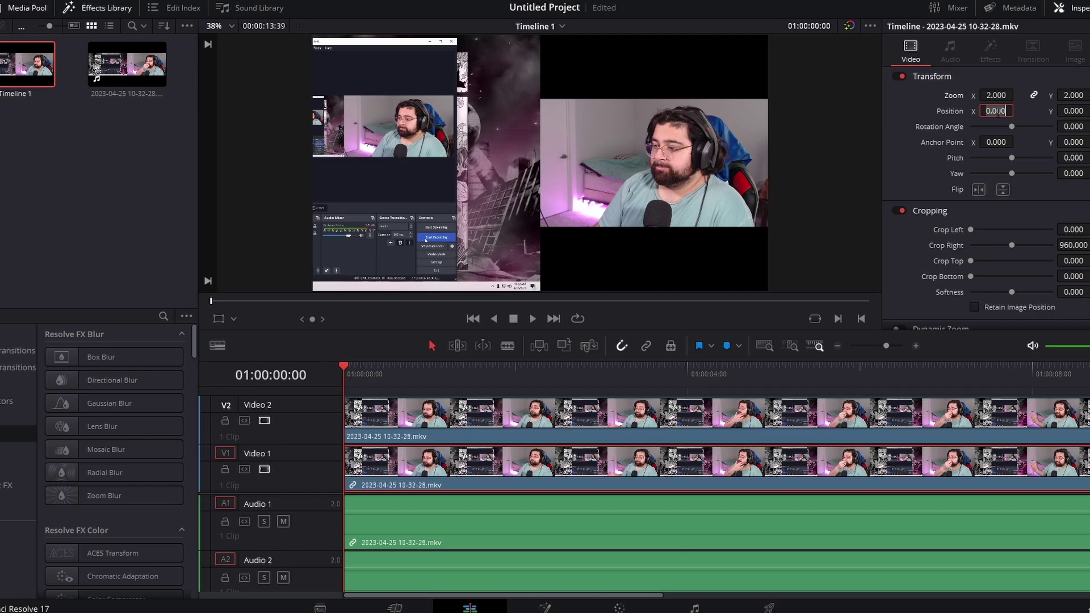
text(960)
key(Return)
- Move the Video 2 facecam clip to about X -31, Y -14 and adjust its zoom and left crop
key(Up)
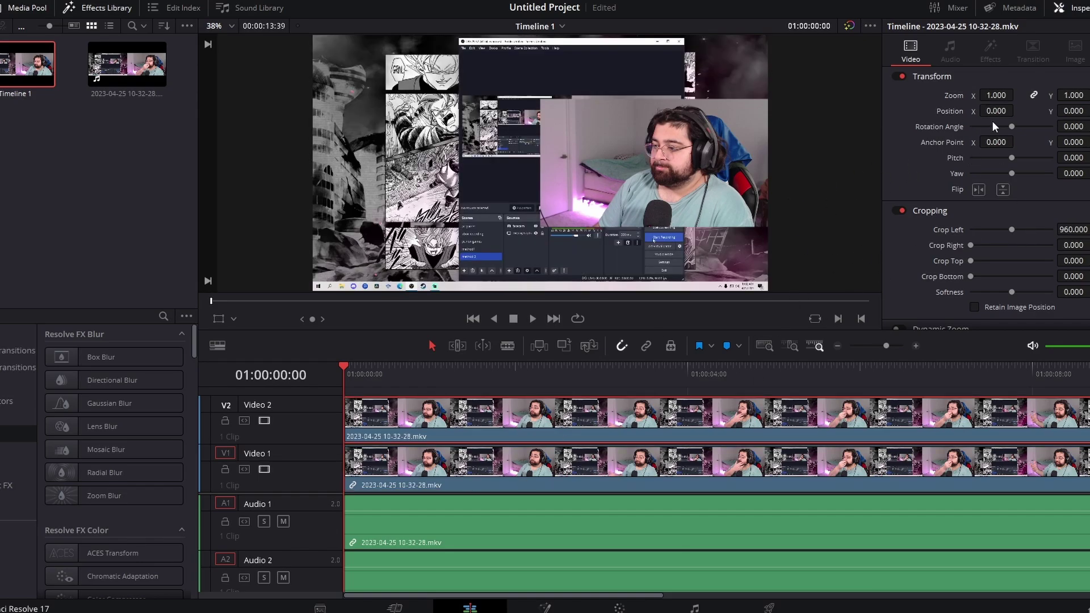
drag(996, 111, 1078, 110)
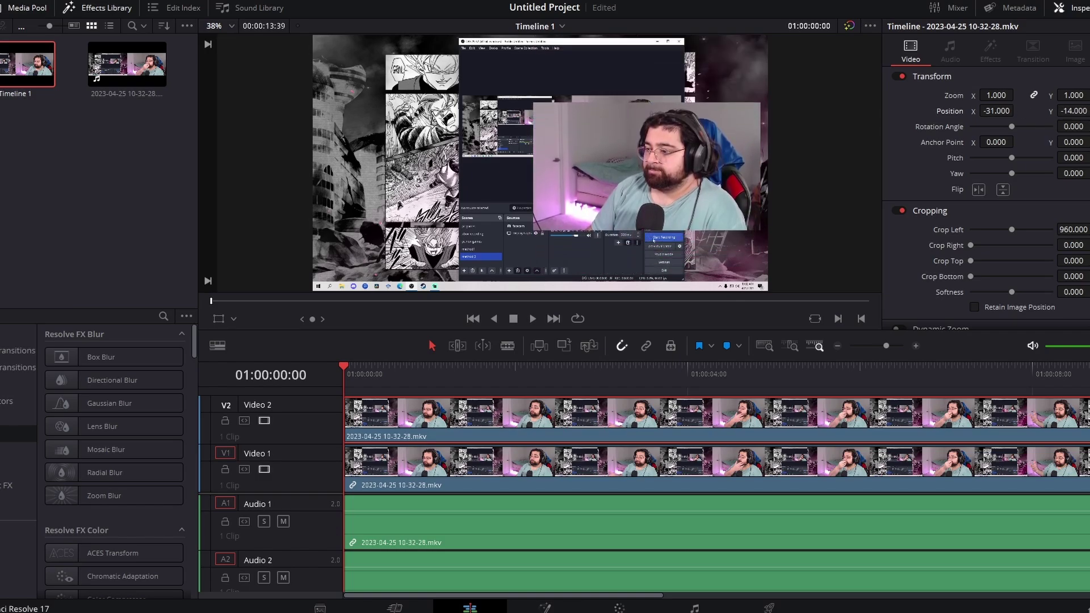
drag(998, 95, 1040, 111)
drag(1011, 229, 1016, 172)
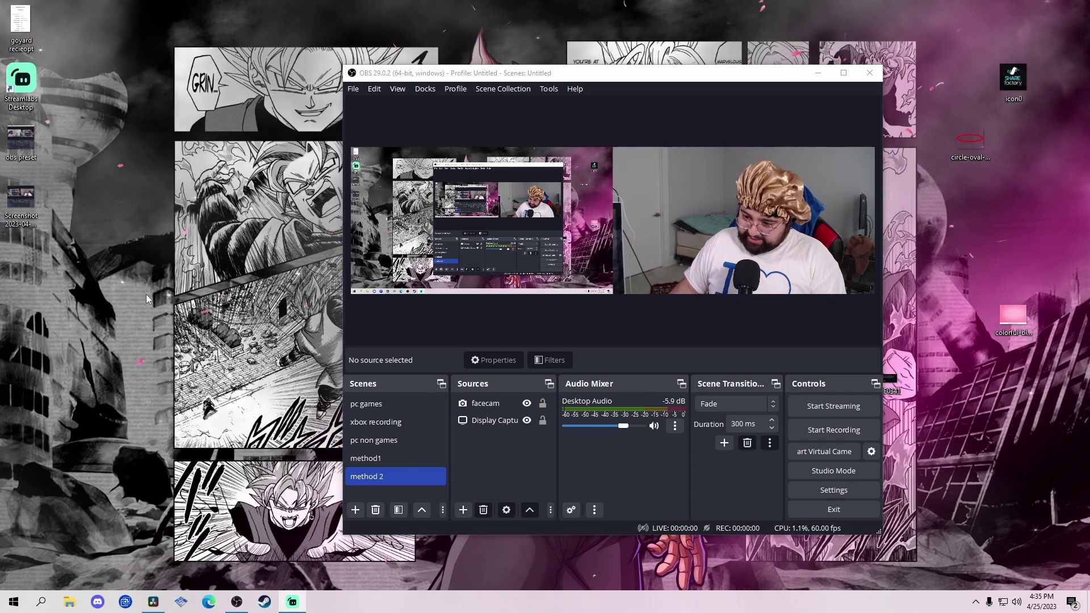
- In OBS, add a new scene named "method 3"
click(355, 512)
text(meth)
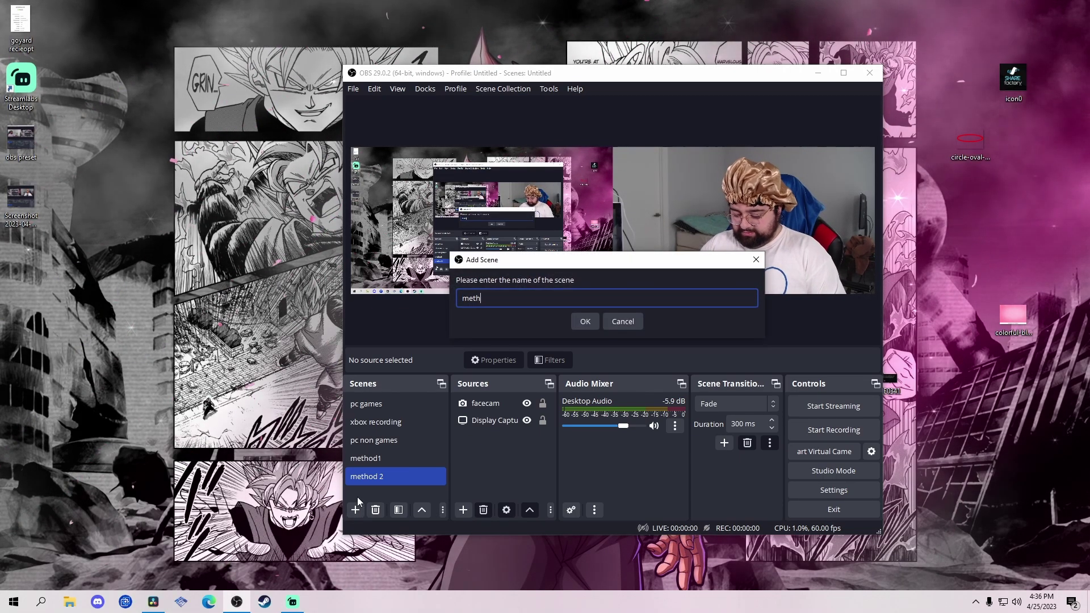
text(od 3)
key(Return)
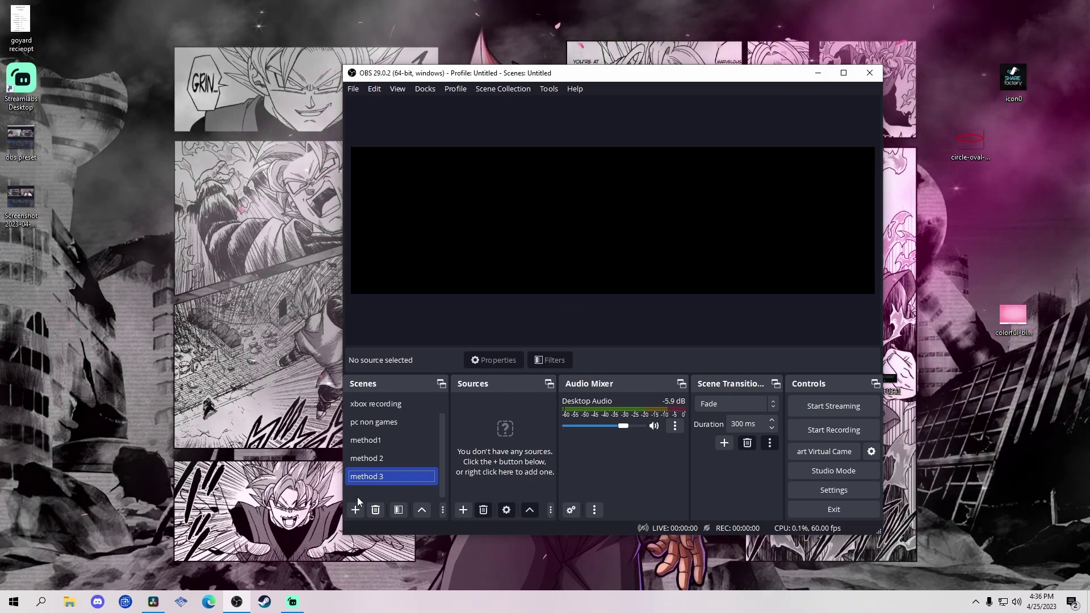
- Add a new video capture device source named "game" and set its device to Elgato Game Capture HD
click(462, 509)
click(469, 521)
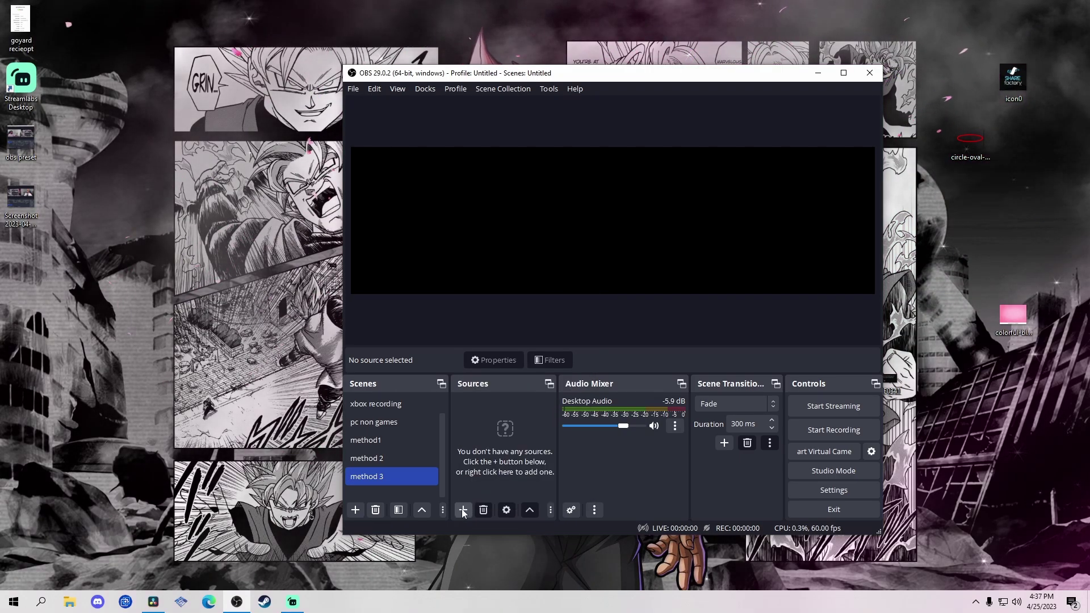
click(463, 511)
click(494, 437)
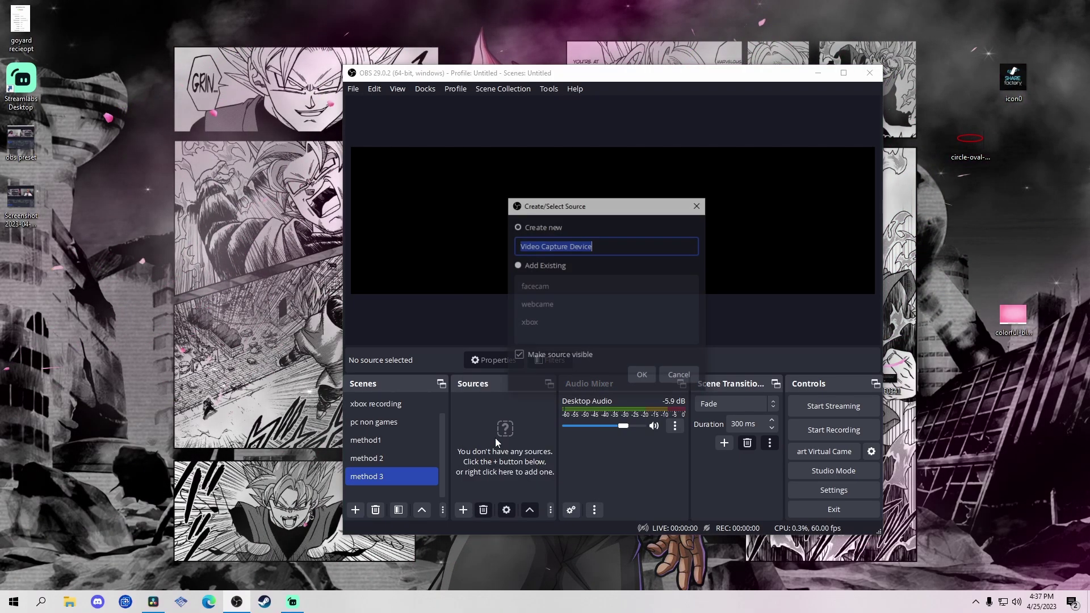
text(g)
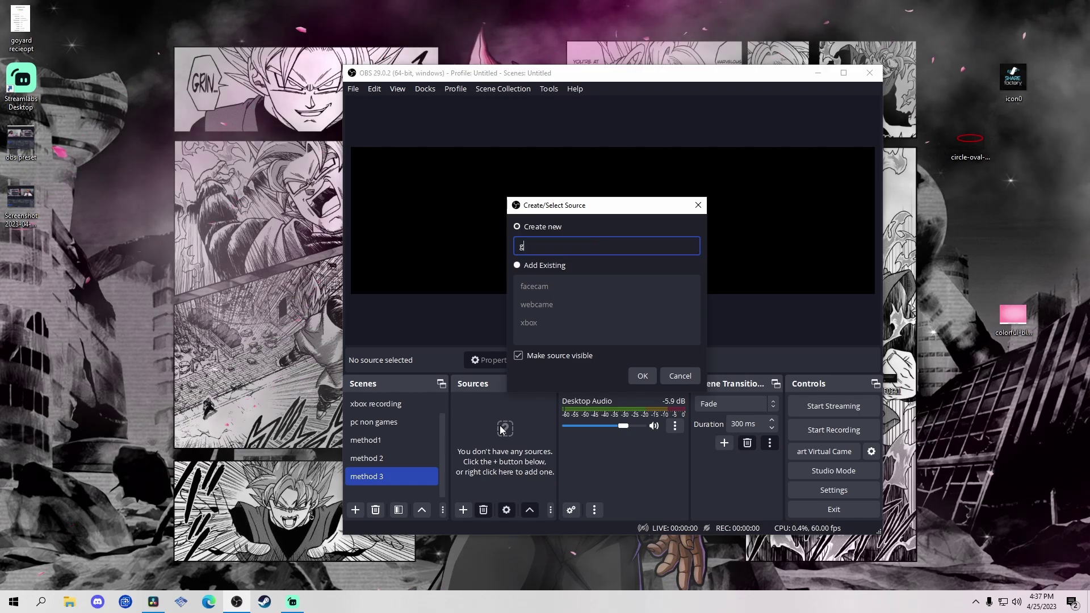
text(ame)
key(Return)
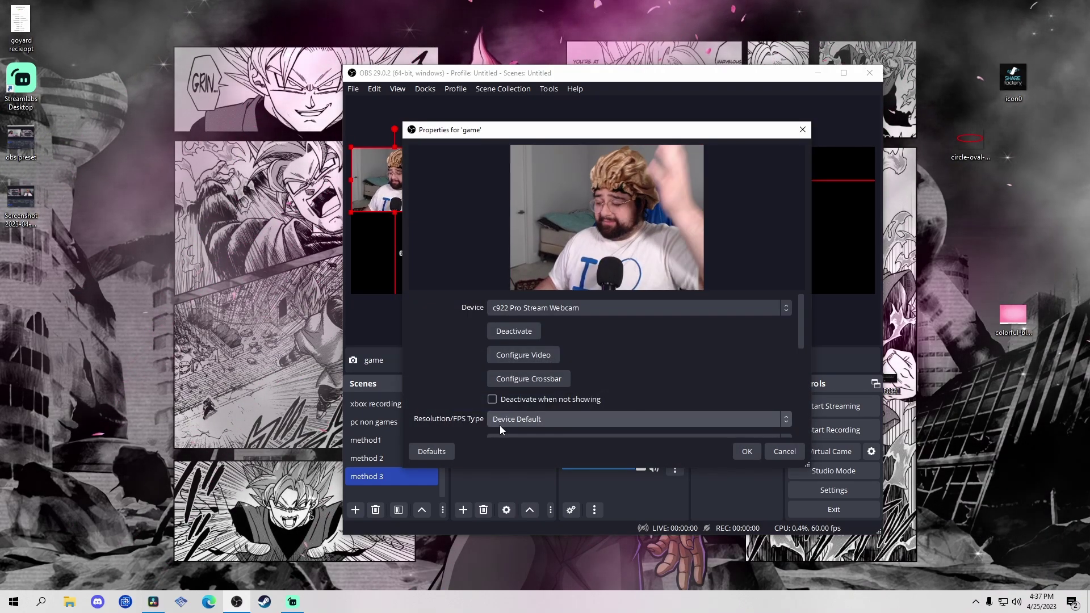
click(551, 311)
click(552, 351)
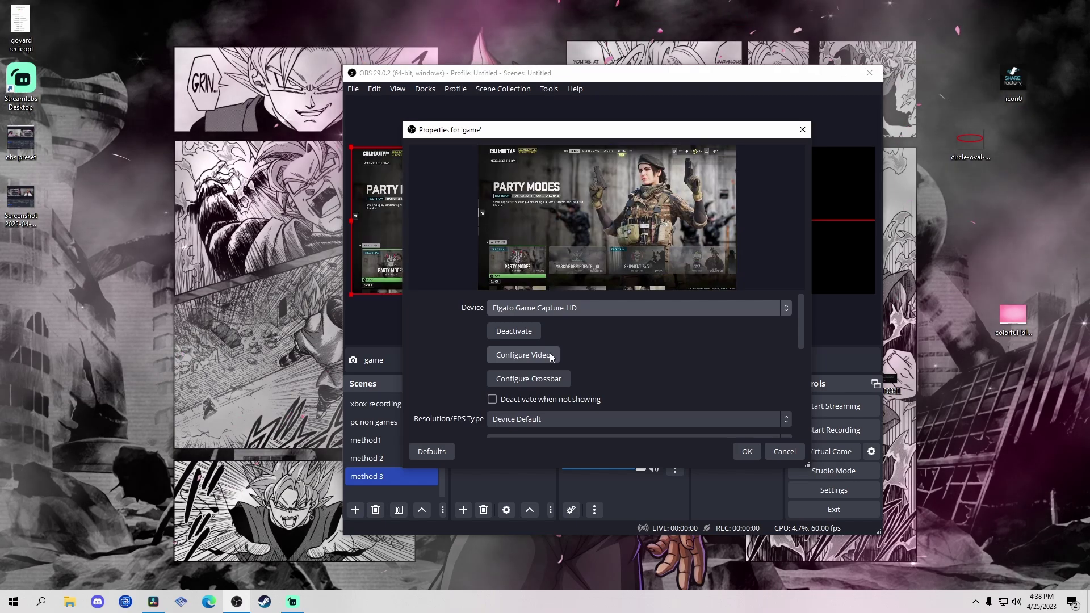
- Give the game source a custom resolution of 1920x1080 with Highest FPS and accept its properties
scroll(515, 357, down, 2)
click(513, 352)
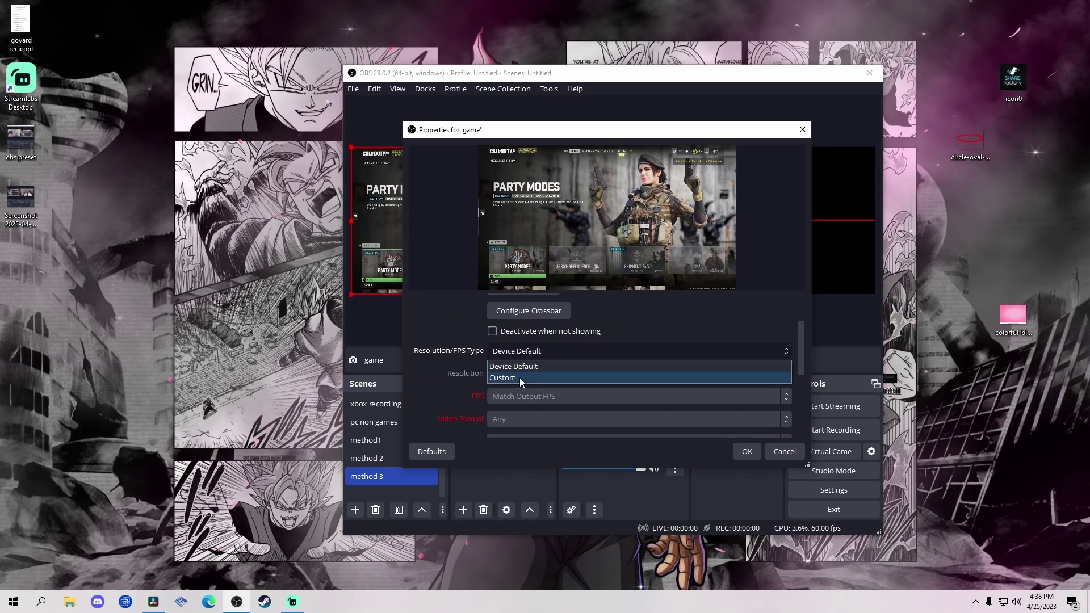
click(519, 379)
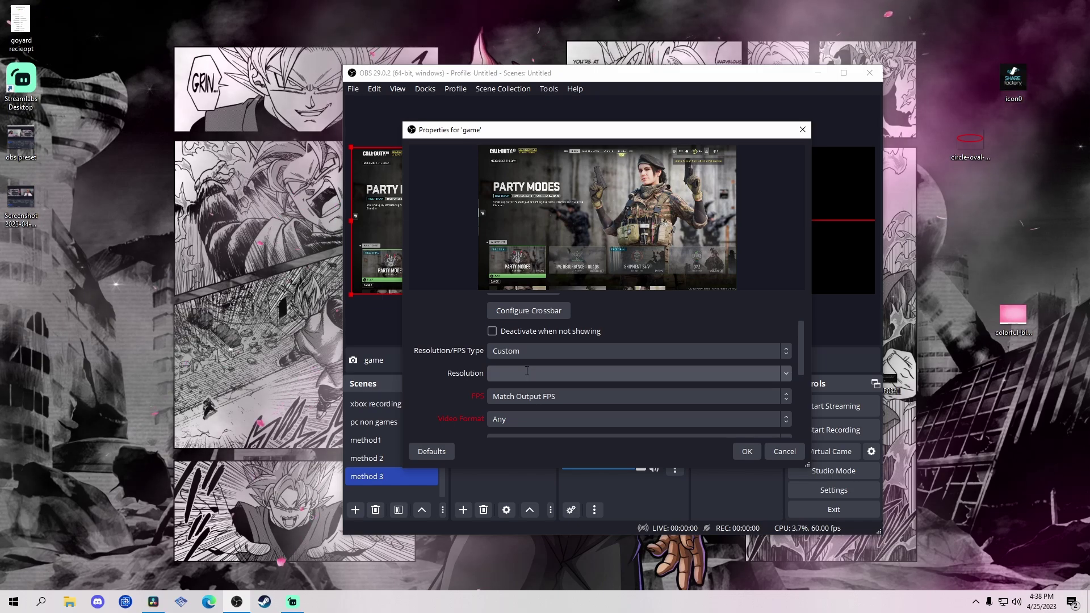
text(1920x1080)
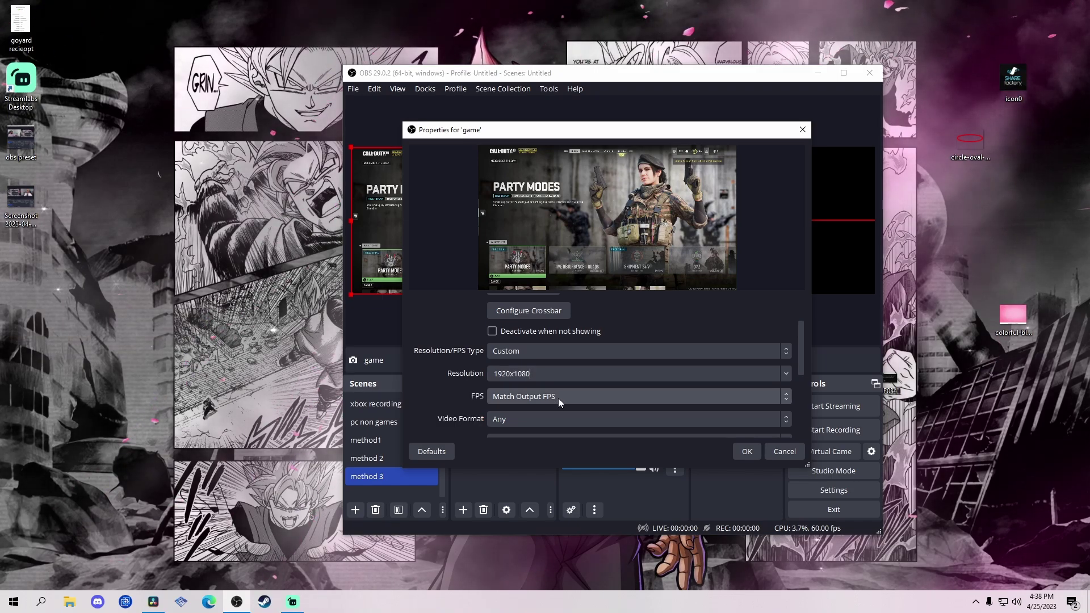
click(557, 397)
click(517, 434)
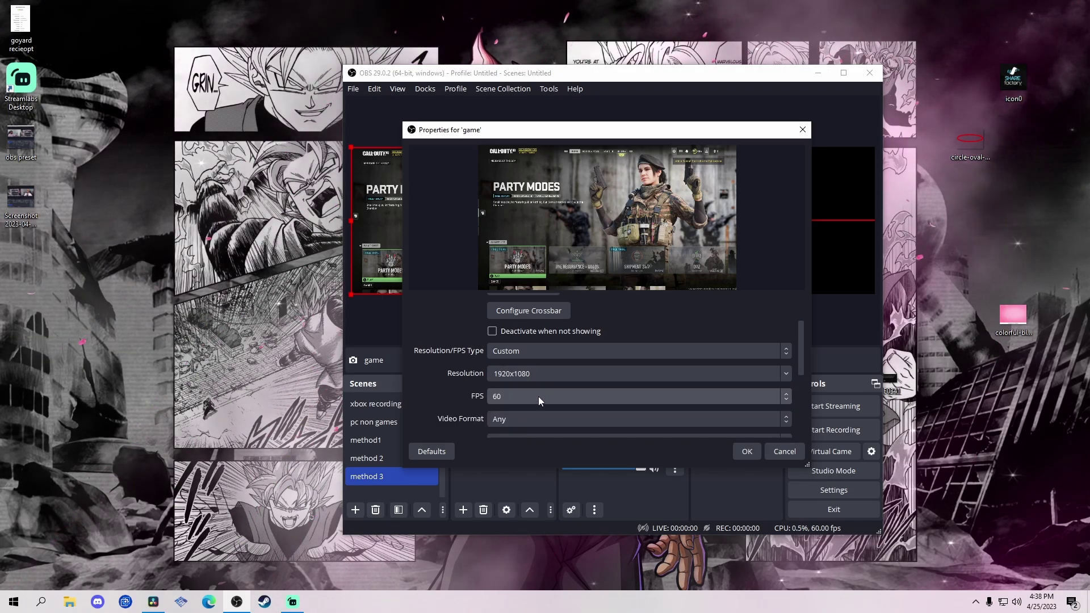
click(538, 396)
click(512, 423)
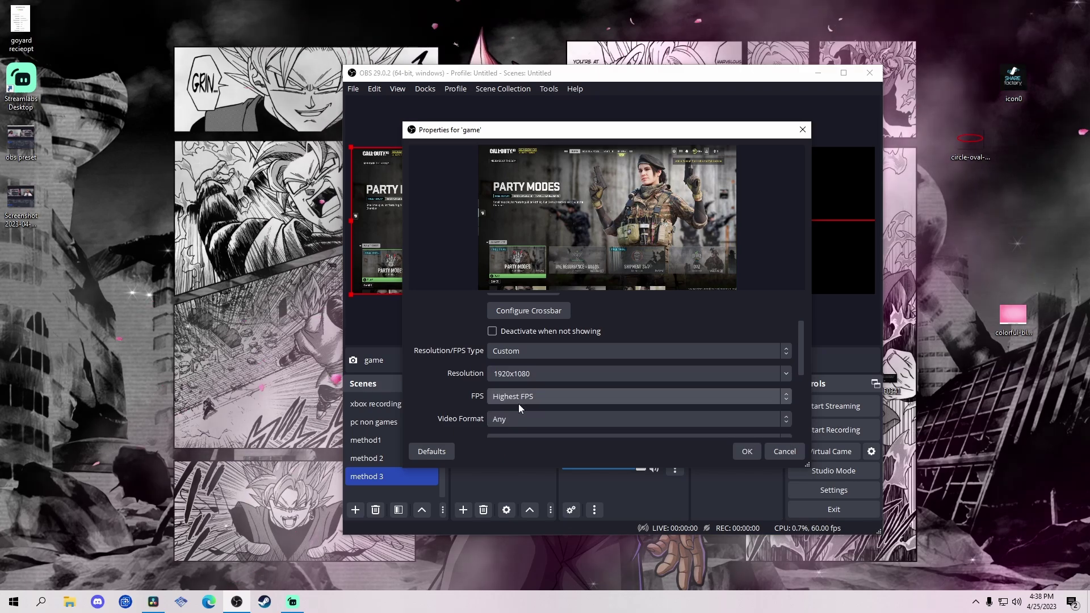
scroll(548, 397, down, 3)
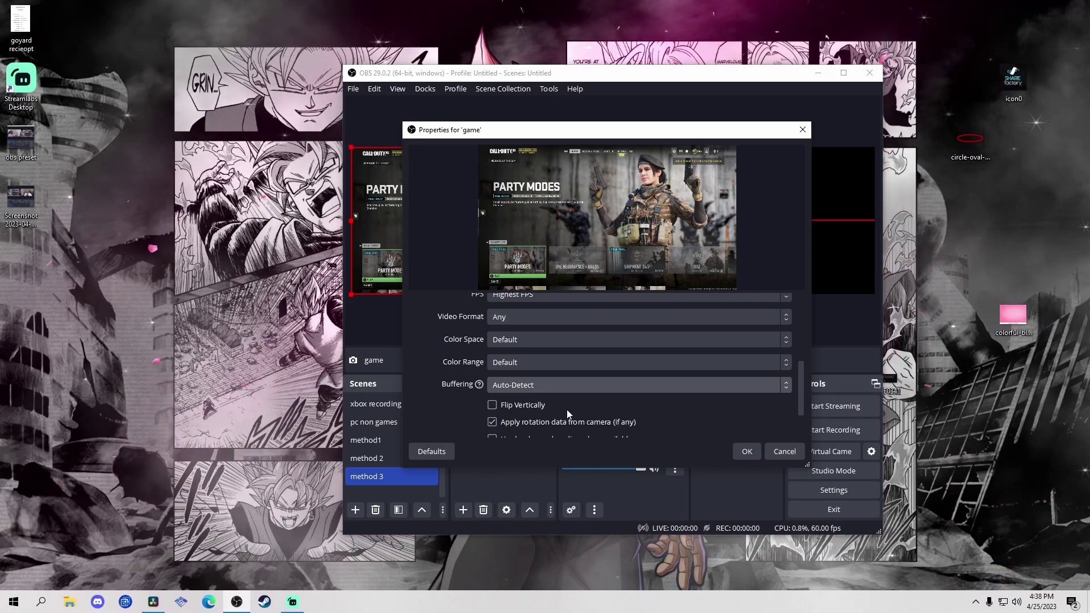
scroll(568, 409, up, 1)
click(747, 452)
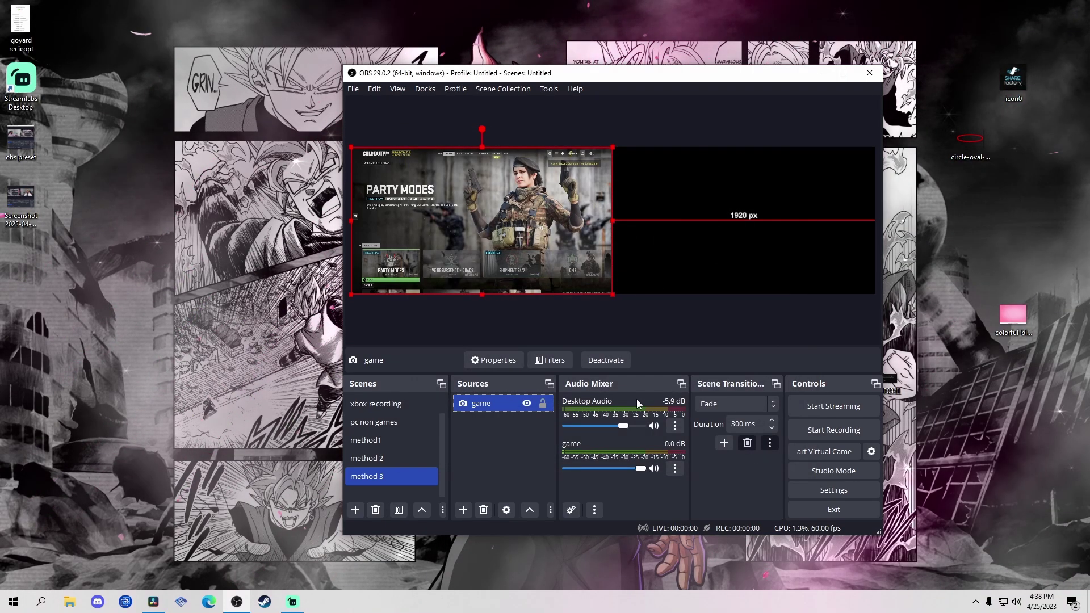
- Add the existing webcame video capture source and place it on the empty right half of the canvas
click(463, 510)
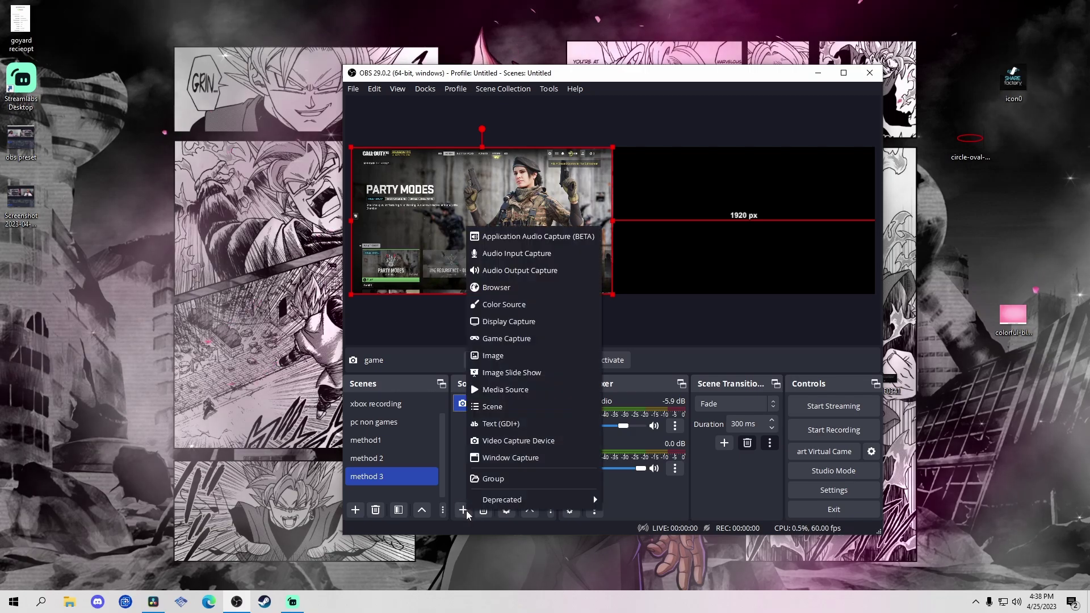
click(527, 447)
click(516, 265)
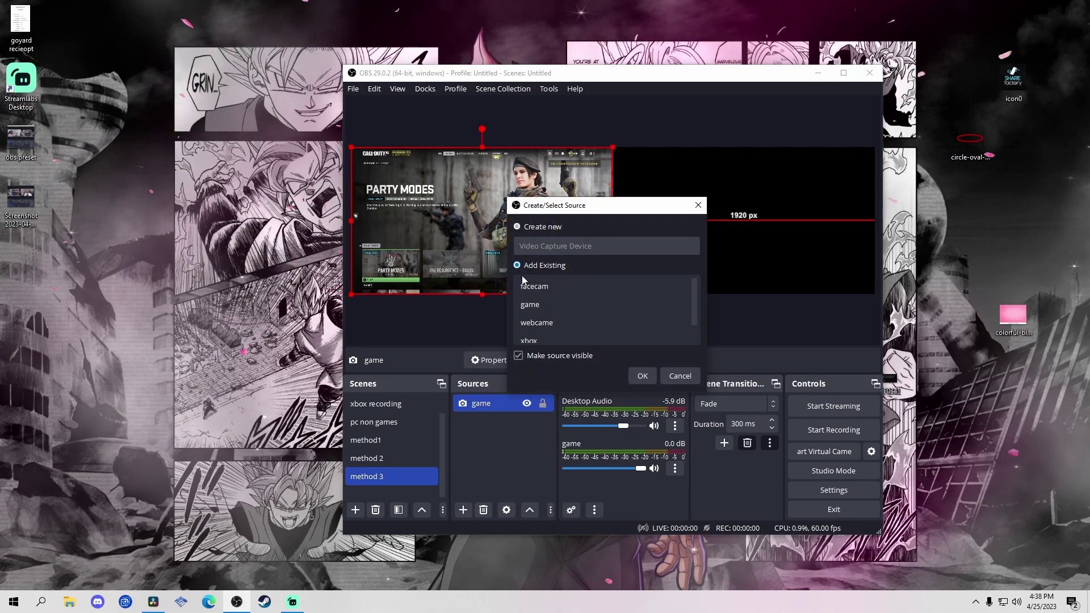
click(536, 322)
click(642, 376)
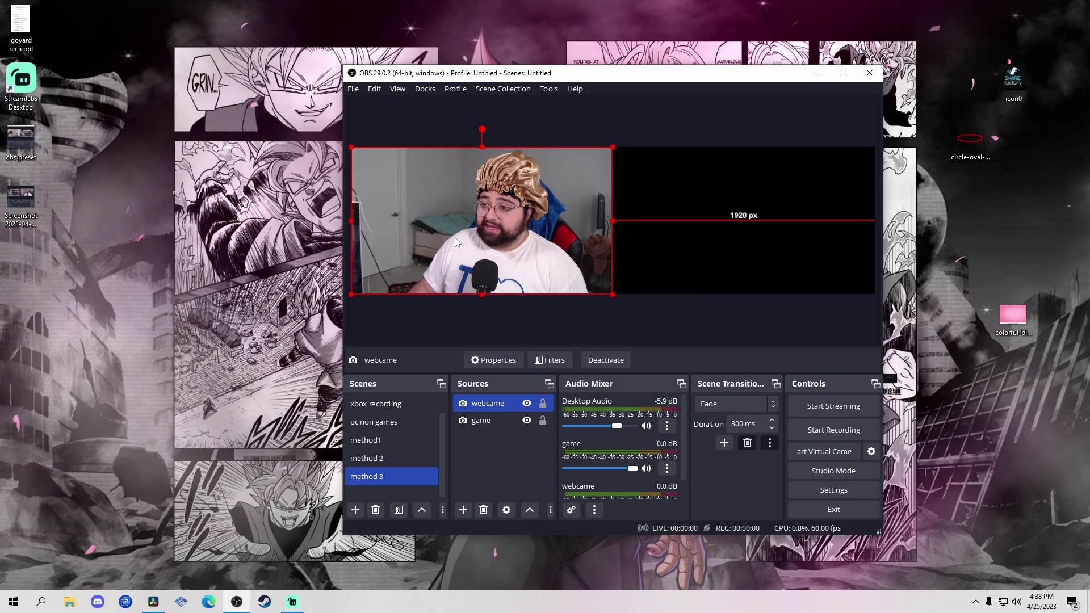
drag(454, 237, 716, 237)
click(801, 115)
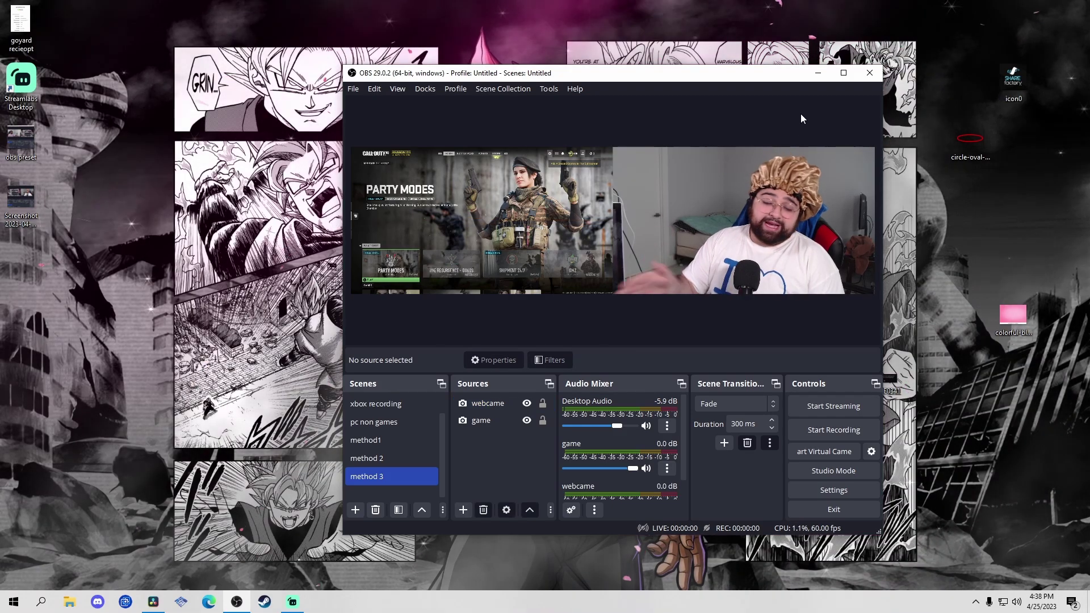